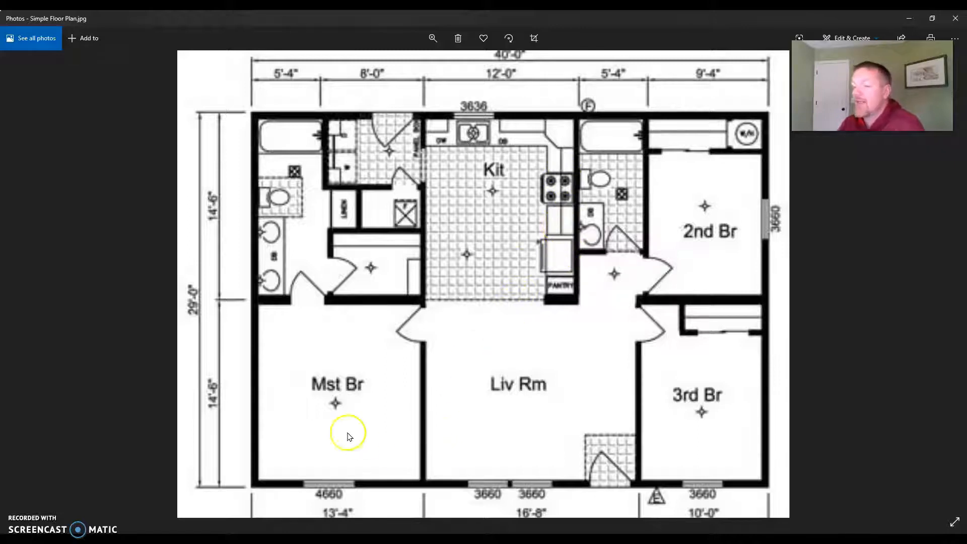
# - Switch to the SketchUp house model and open the list of components used in the model
pyautogui.click(318, 541)
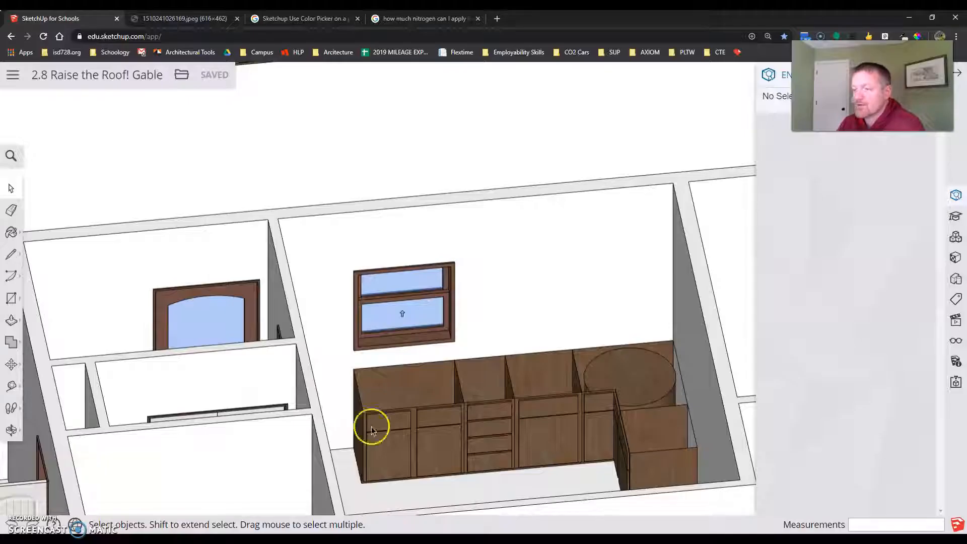
pyautogui.scroll(-3, 477, 293)
pyautogui.scroll(2, 577, 306)
pyautogui.scroll(-4, 533, 311)
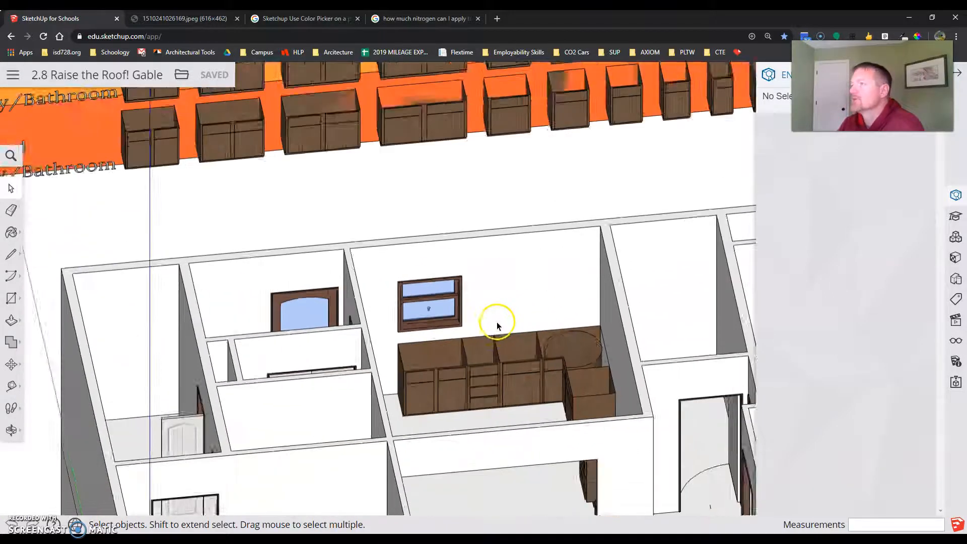
pyautogui.scroll(1, 558, 287)
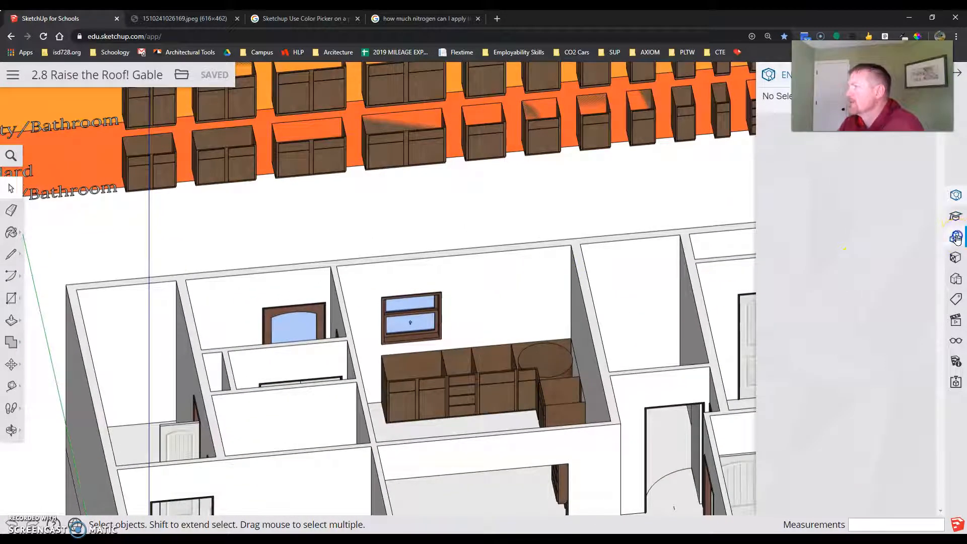
pyautogui.click(956, 237)
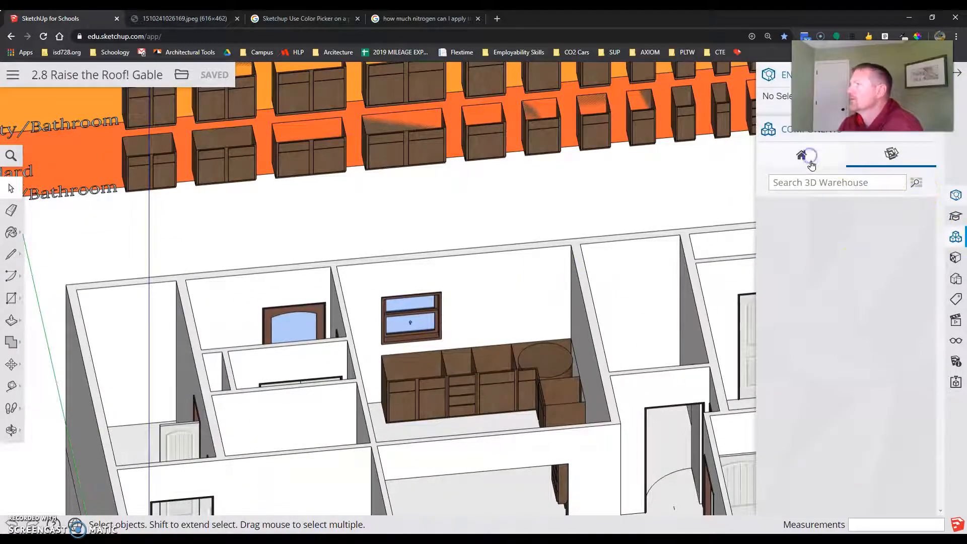
pyautogui.click(810, 160)
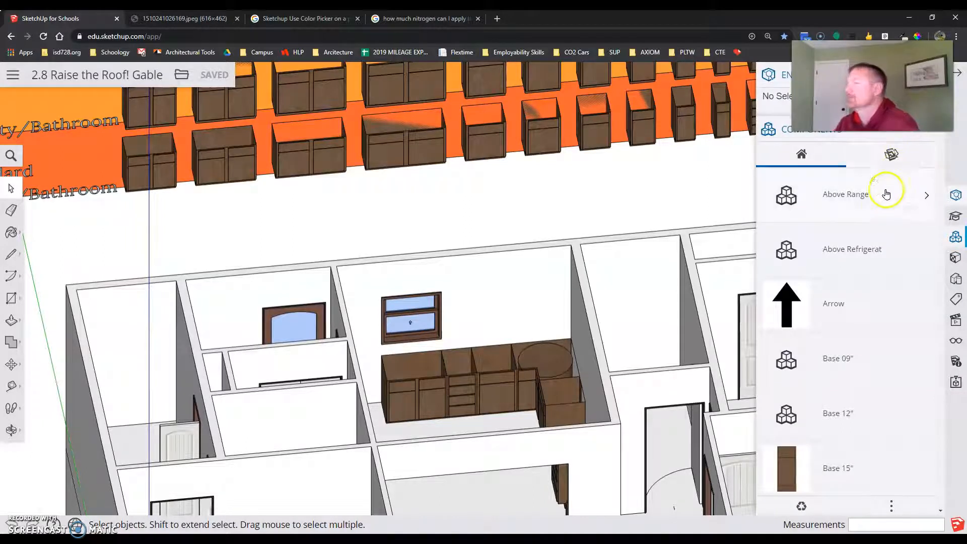
# - Look through the in-model components for the wall-mounted kitchen cabinets
pyautogui.scroll(-2, 861, 280)
pyautogui.scroll(-7, 860, 280)
pyautogui.scroll(-10, 858, 280)
pyautogui.scroll(-12, 856, 280)
pyautogui.scroll(-8, 854, 279)
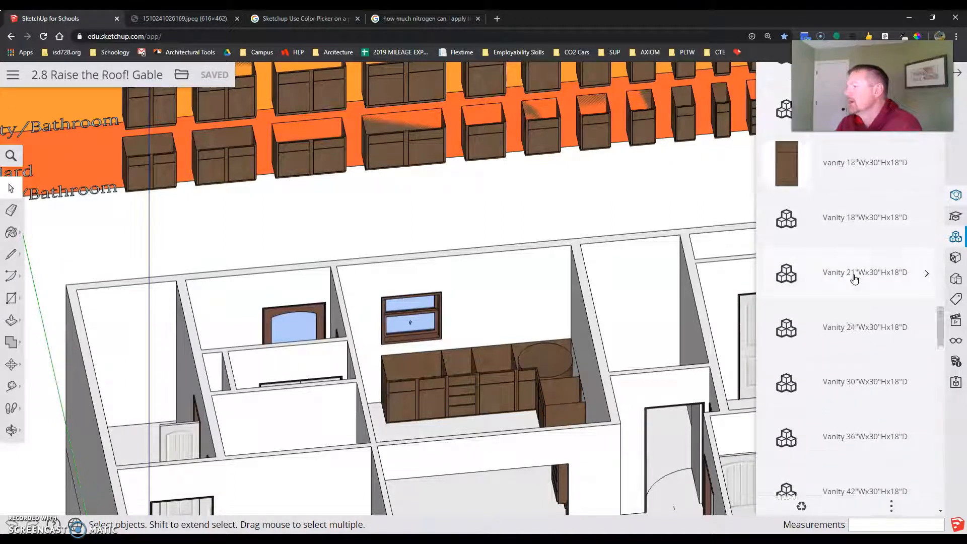
pyautogui.scroll(6, 854, 279)
pyautogui.scroll(4, 854, 278)
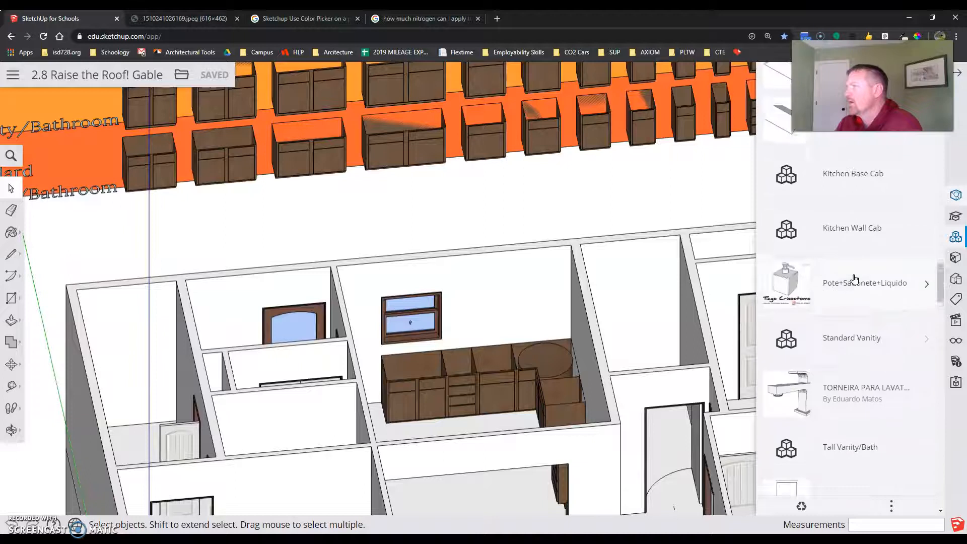
pyautogui.scroll(1, 849, 308)
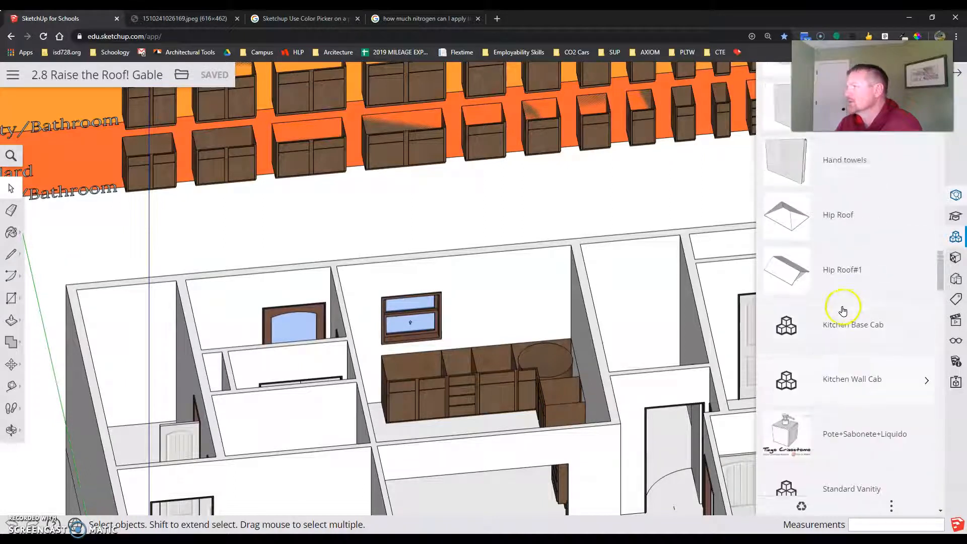
pyautogui.scroll(6, 857, 303)
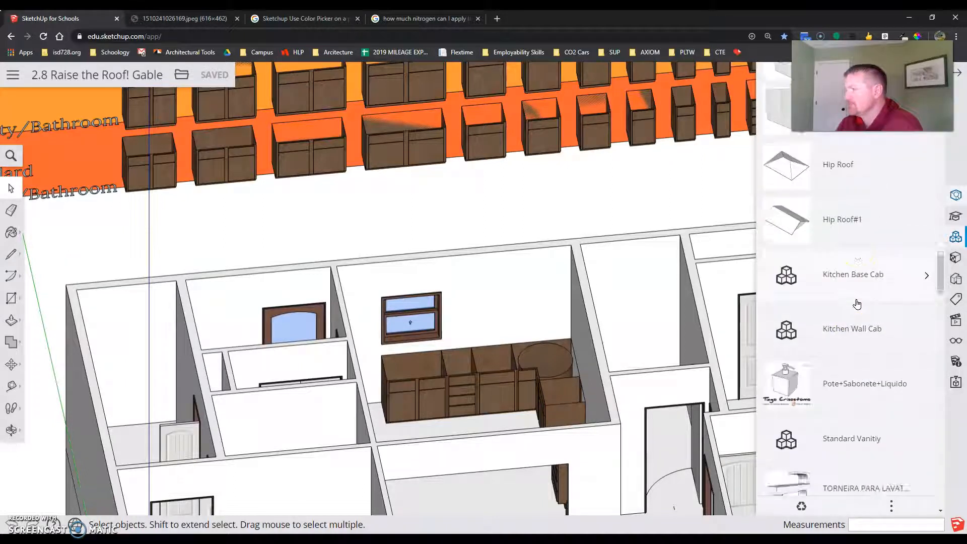
pyautogui.scroll(5, 857, 302)
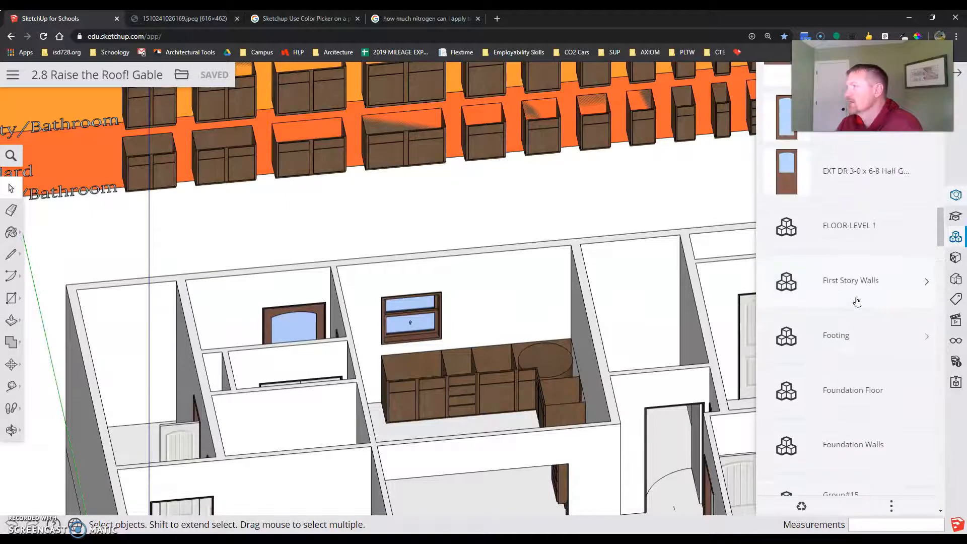
pyautogui.scroll(-4, 857, 302)
pyautogui.scroll(-12, 856, 300)
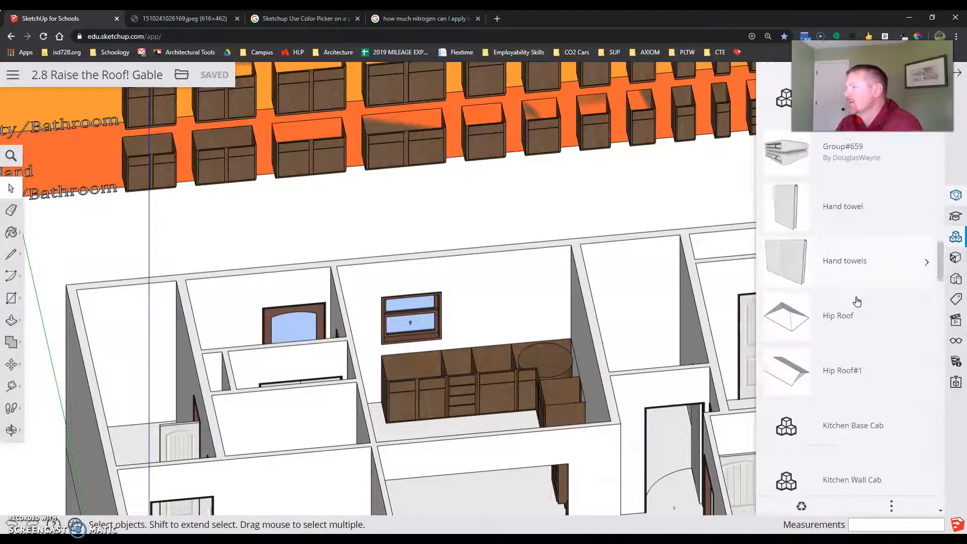
pyautogui.scroll(-10, 894, 395)
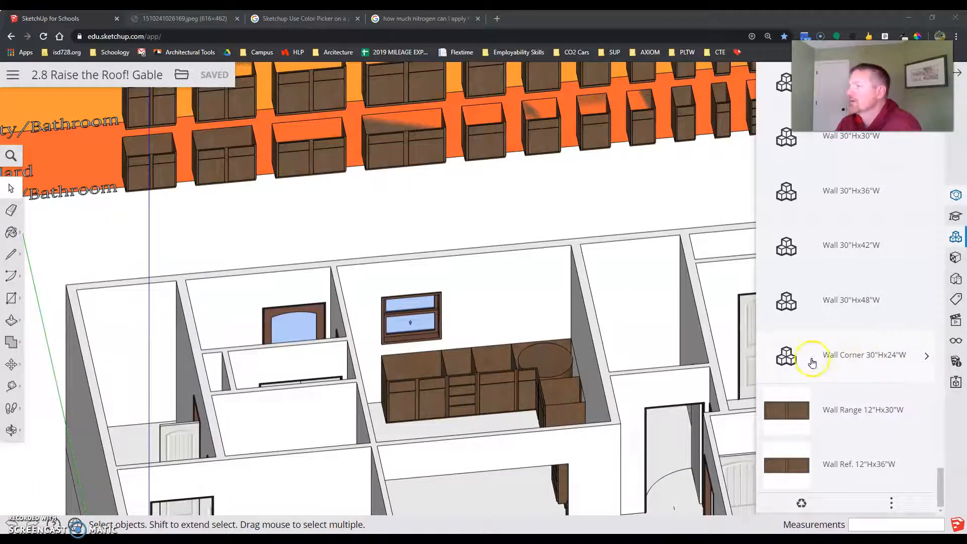
# - Place a Wall Corner 30"Hx24"W cabinet in the kitchen's back corner, above the corner base cabinet
pyautogui.click(791, 364)
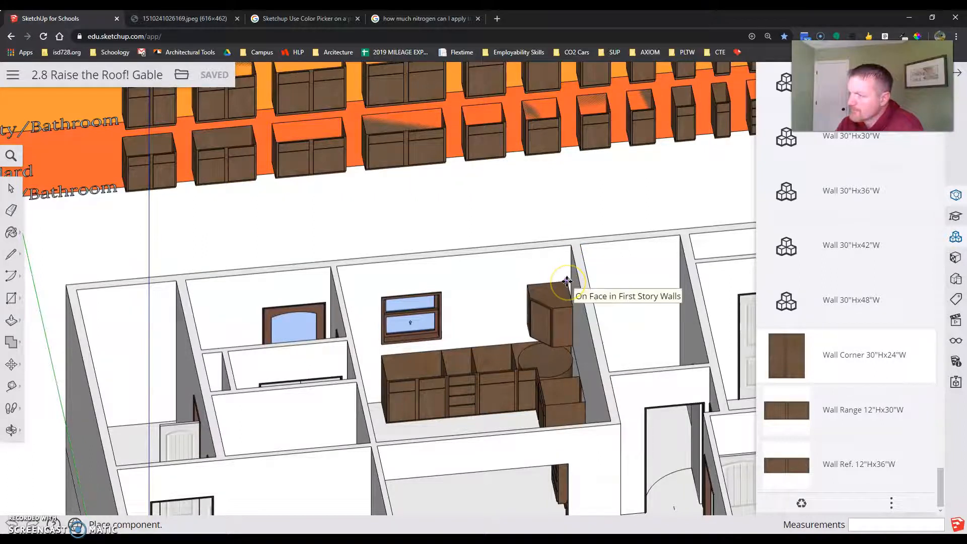
pyautogui.scroll(5, 568, 277)
pyautogui.click(571, 277)
pyautogui.click(505, 373)
pyautogui.moveTo(495, 411); pyautogui.dragTo(566, 262, button='middle')
pyautogui.scroll(-2, 529, 312)
pyautogui.moveTo(508, 333); pyautogui.dragTo(509, 414, button='middle')
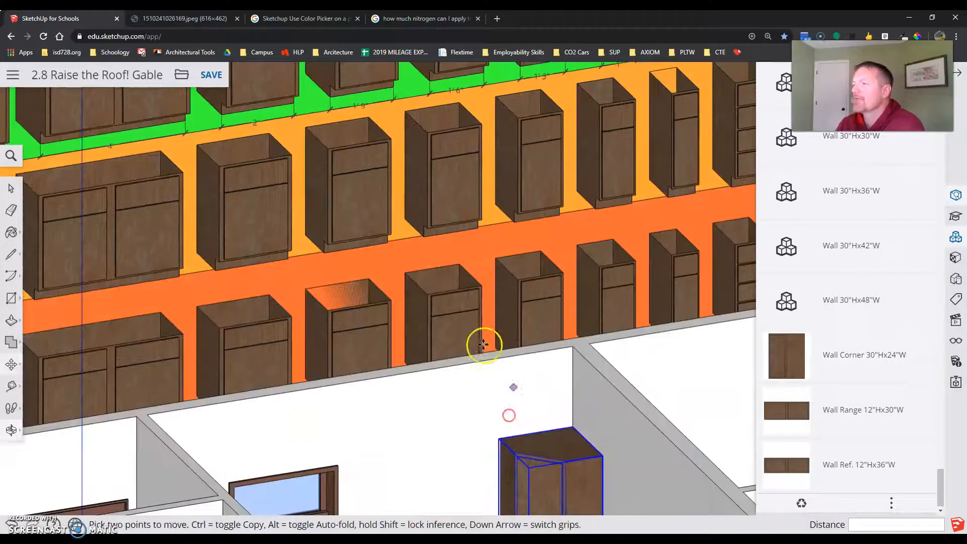
pyautogui.scroll(-2, 488, 324)
pyautogui.scroll(5, 549, 480)
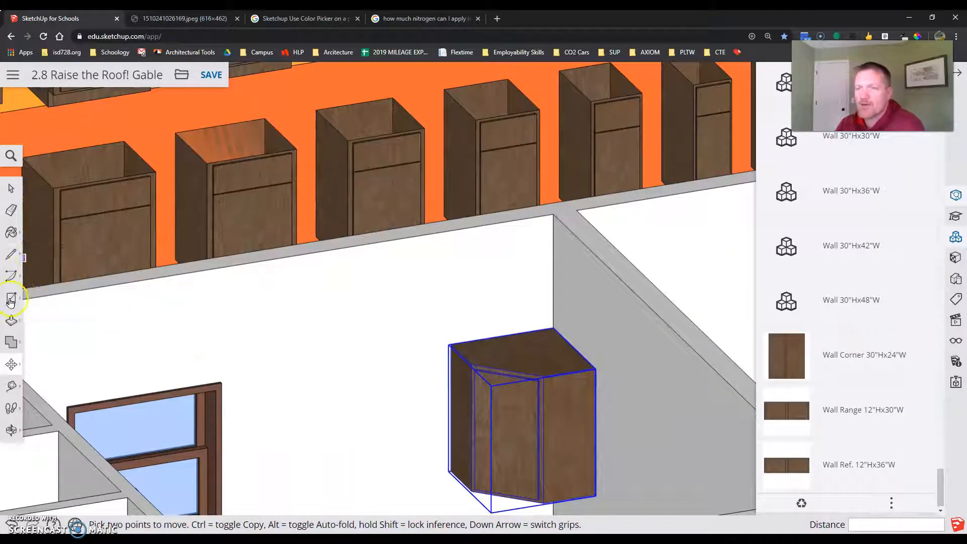
# - Open the first story walls for editing and make a group from their top face and its bounding edges
pyautogui.click(9, 188)
pyautogui.click(274, 301)
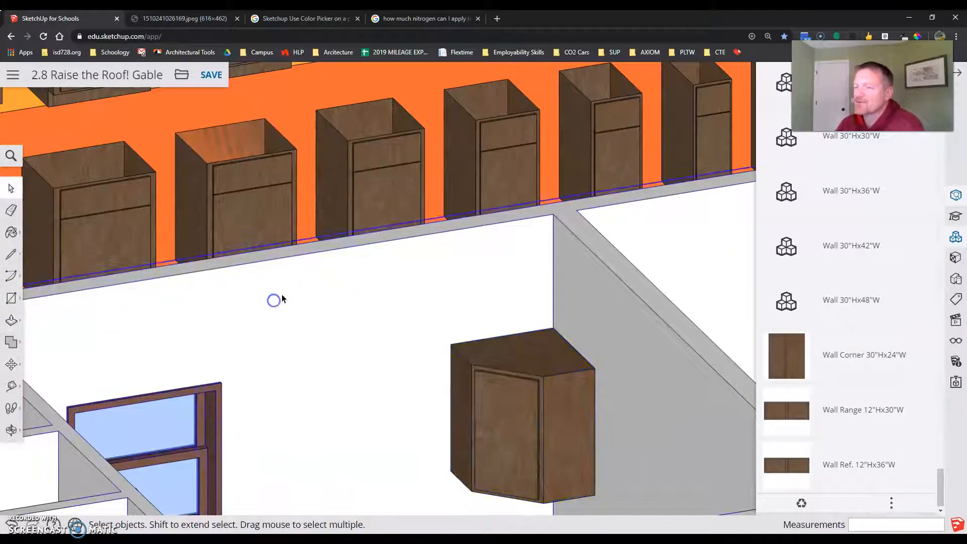
pyautogui.doubleClick(298, 267)
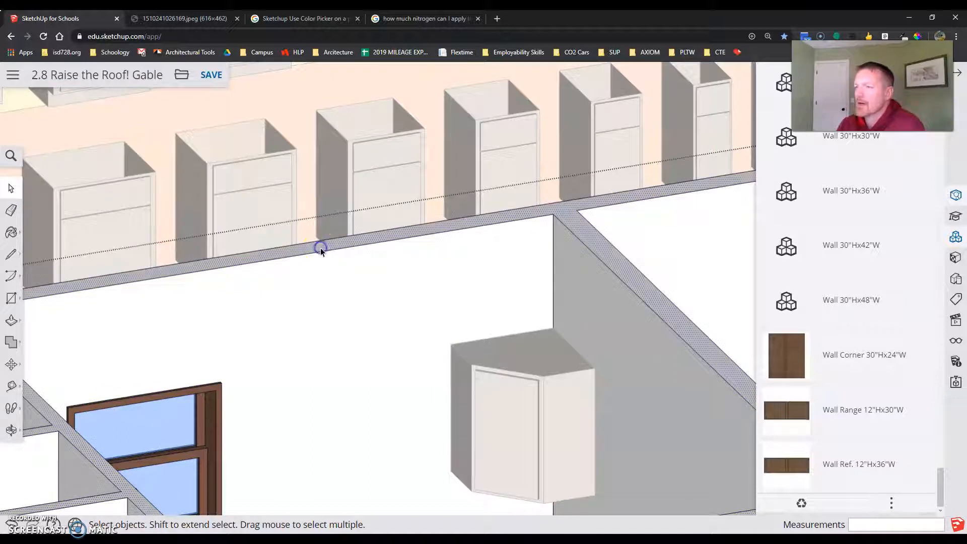
pyautogui.rightClick(321, 248)
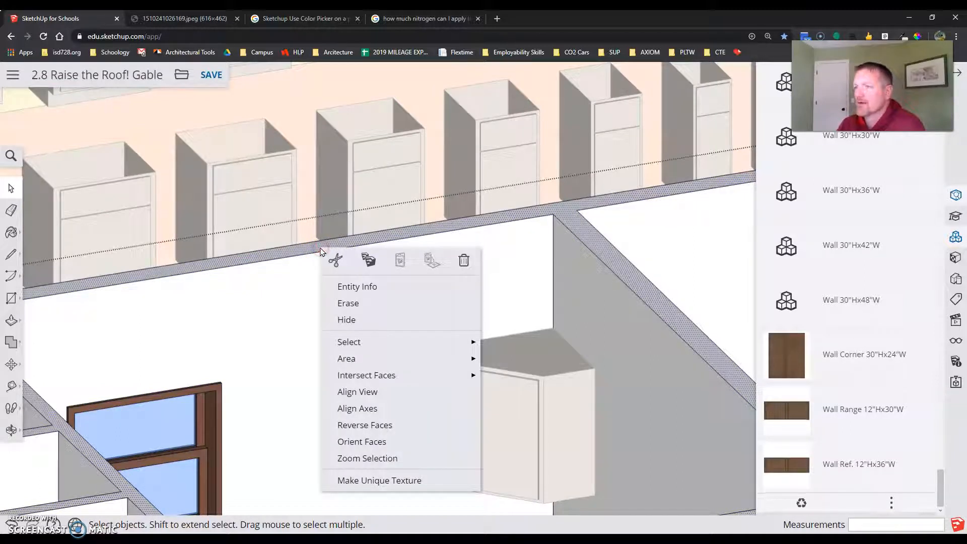
pyautogui.click(319, 248)
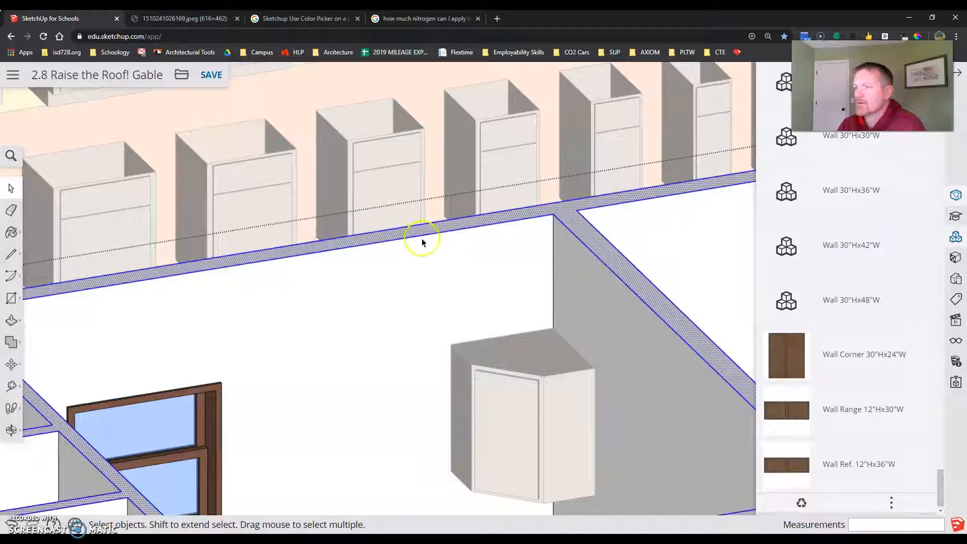
pyautogui.rightClick(612, 262)
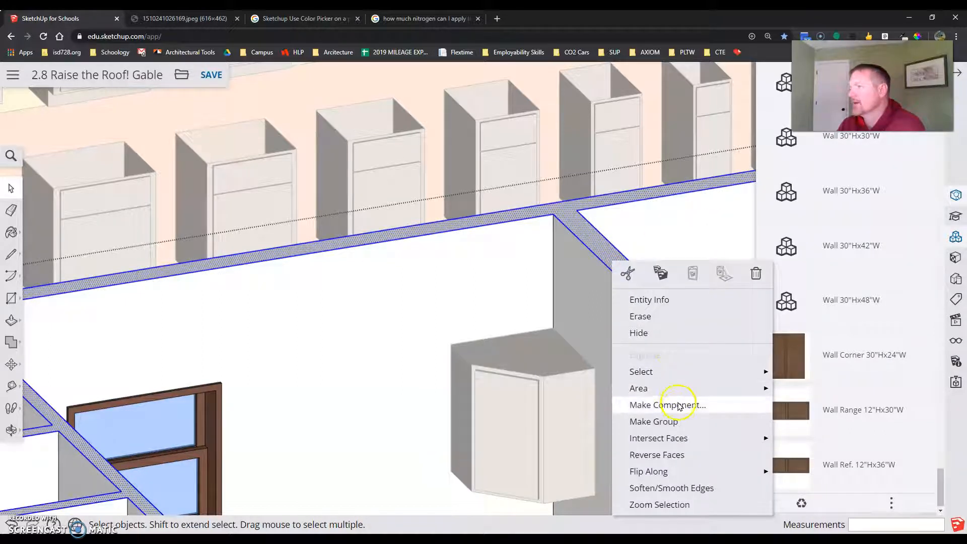
pyautogui.click(672, 421)
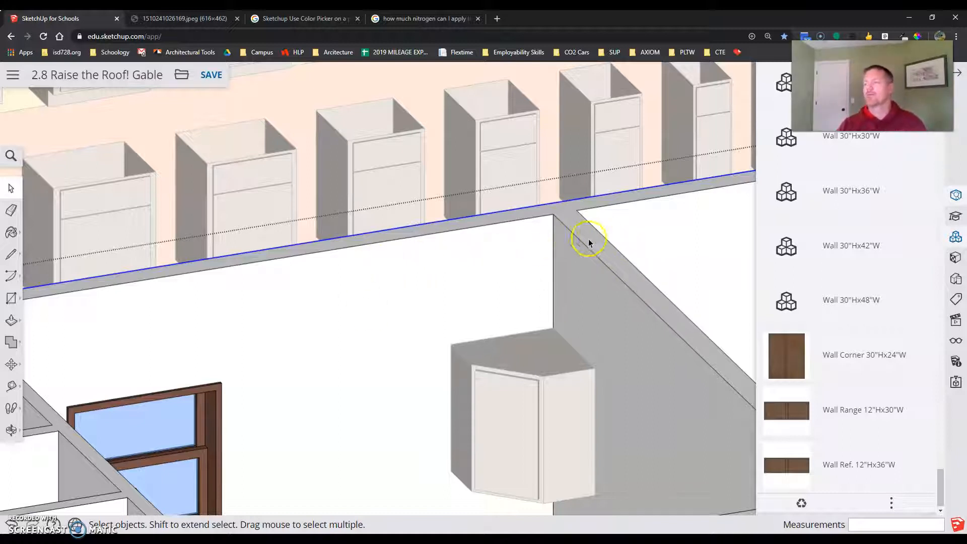
# - Copy the wall-top group 6' straight down from the kitchen corner to the top of the base cabinets
pyautogui.click(11, 364)
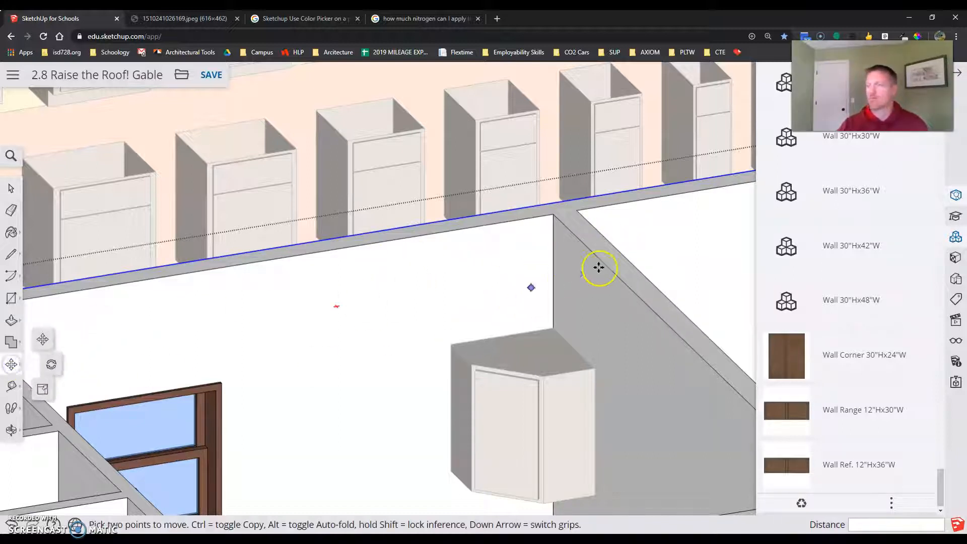
pyautogui.click(553, 214)
pyautogui.press('ctrl')
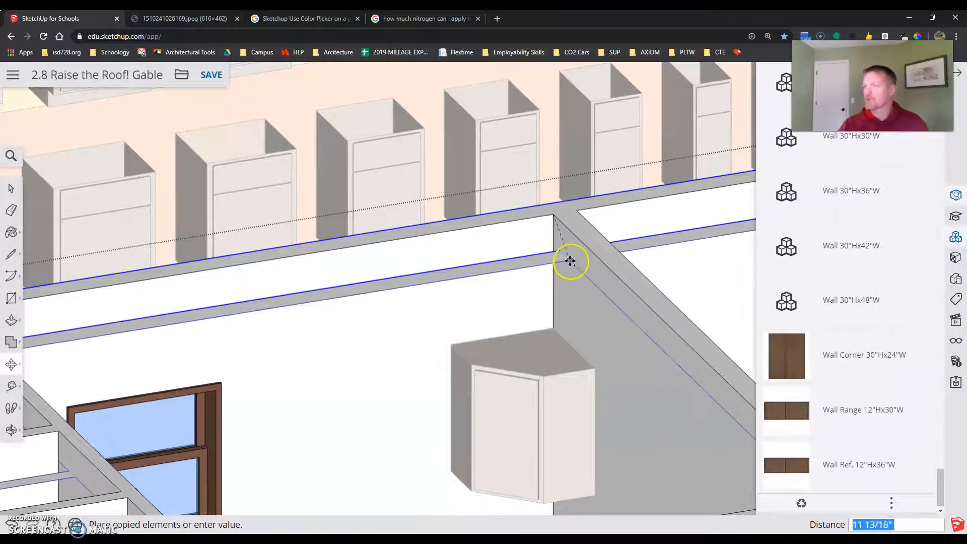
pyautogui.scroll(-2, 554, 282)
pyautogui.scroll(-2, 536, 299)
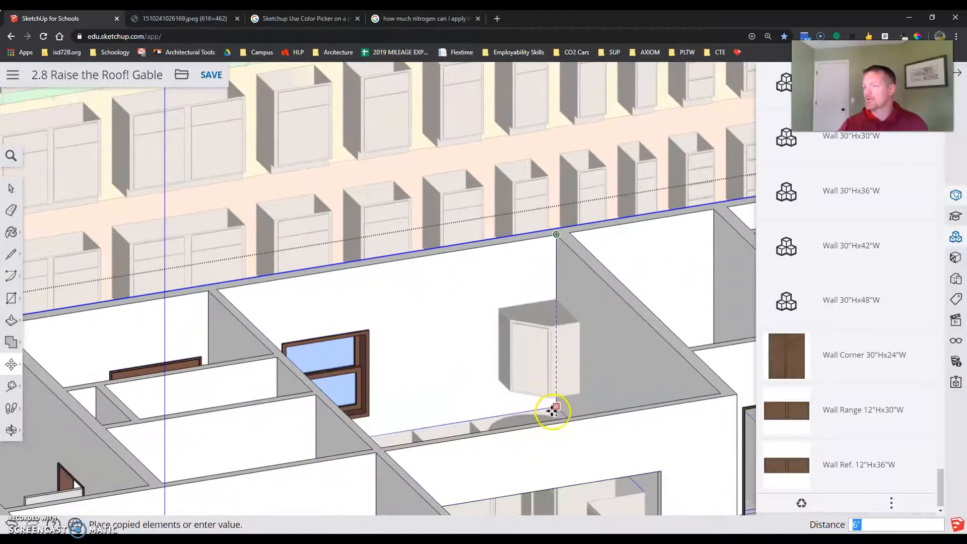
pyautogui.scroll(4, 555, 409)
pyautogui.scroll(2, 558, 407)
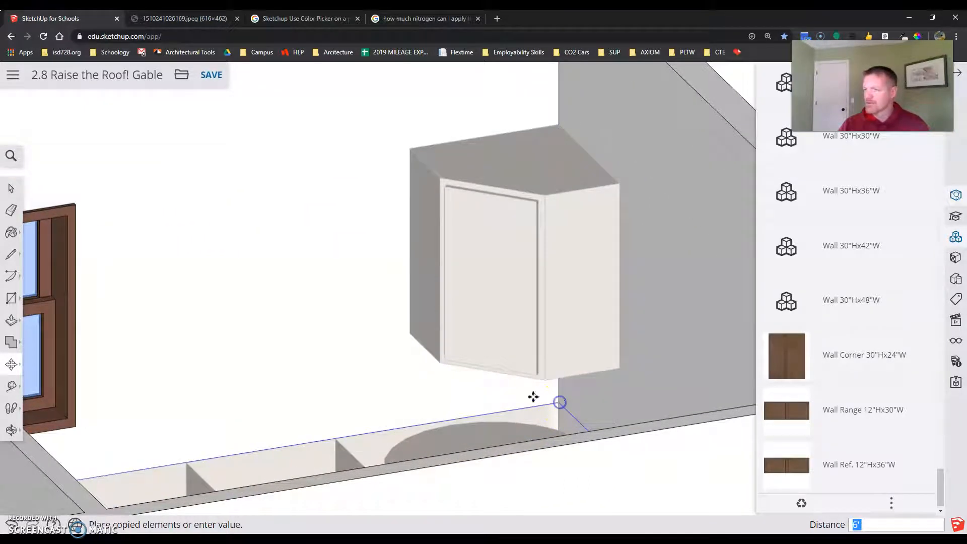
pyautogui.press('Escape')
pyautogui.scroll(-2, 354, 341)
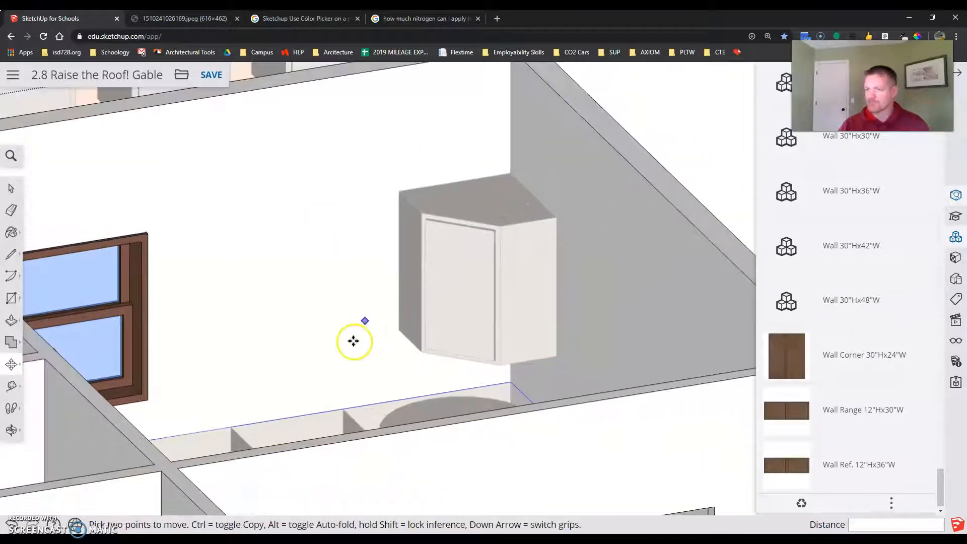
# - Raise the copied wall-top group 18" above the base cabinets and place another copy 30" above it
pyautogui.click(289, 417)
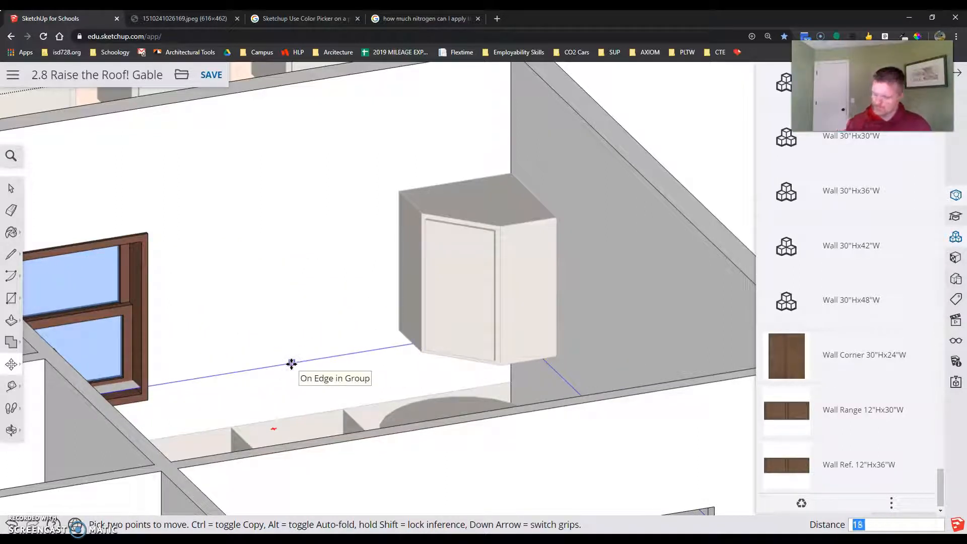
pyautogui.press('Return')
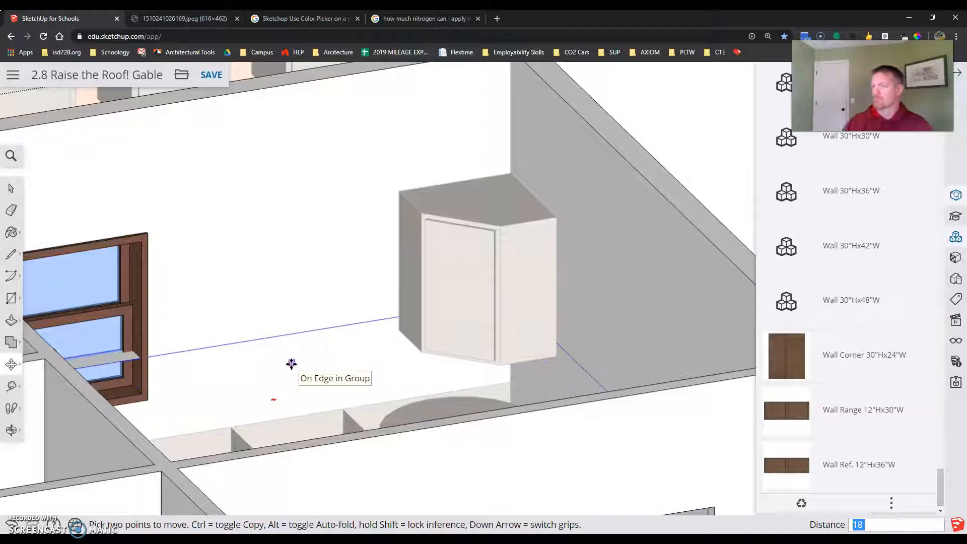
pyautogui.click(344, 325)
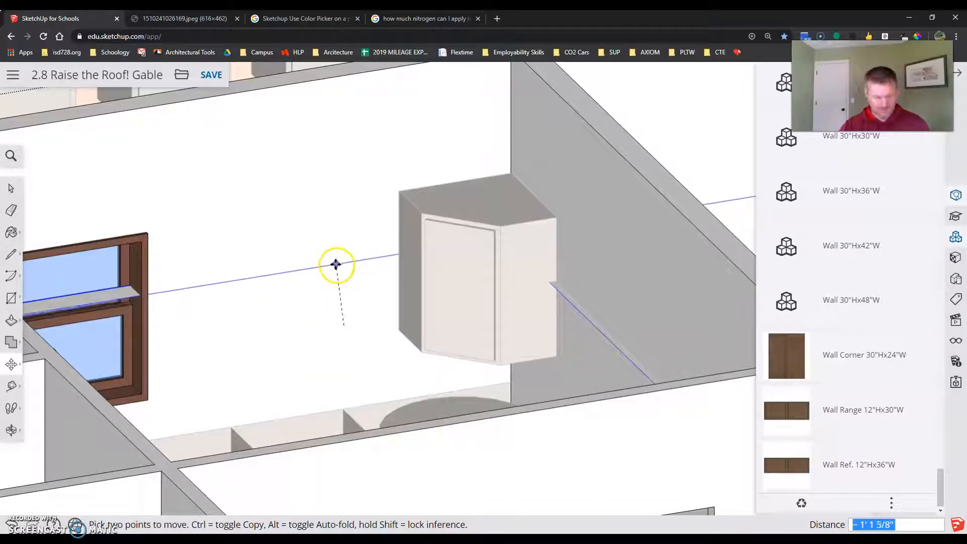
pyautogui.press('ctrl')
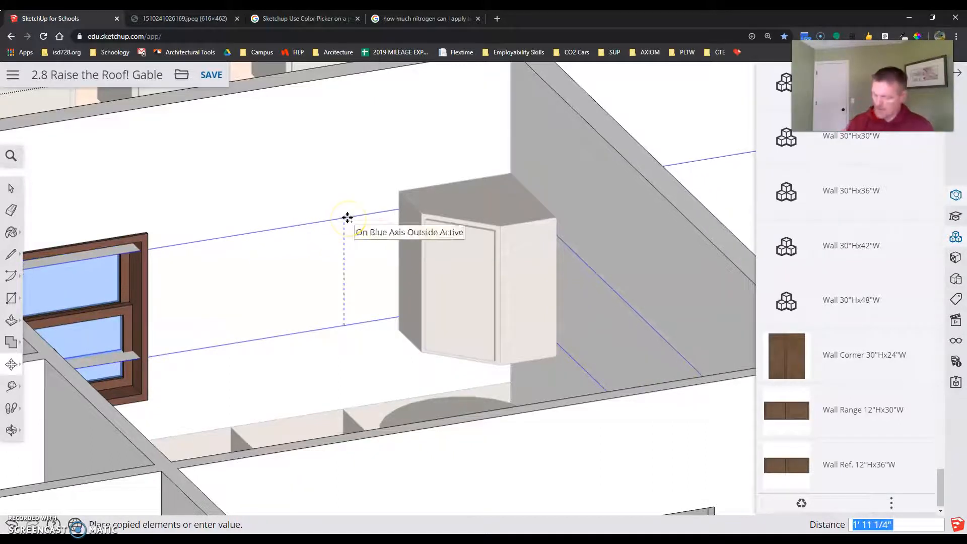
pyautogui.press('Return')
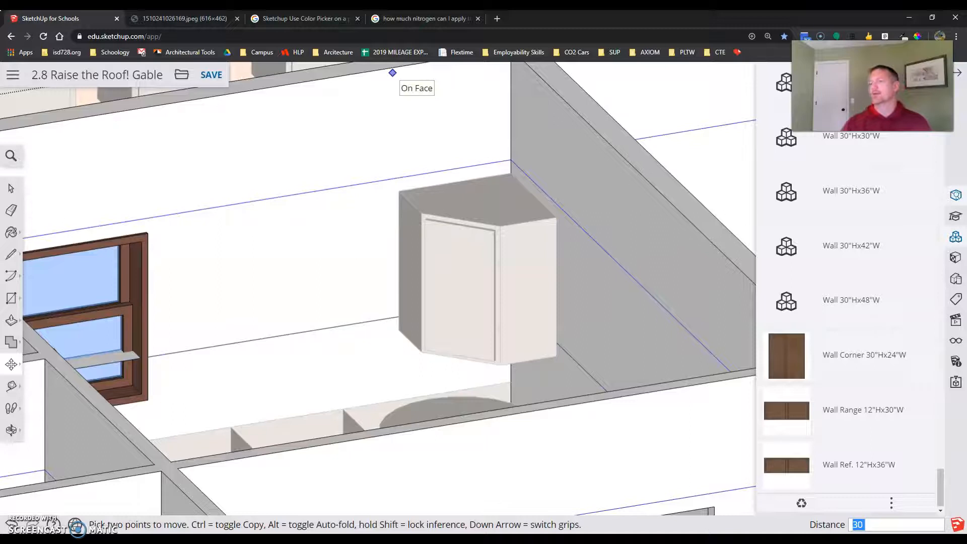
pyautogui.press('space')
pyautogui.scroll(-5, 245, 246)
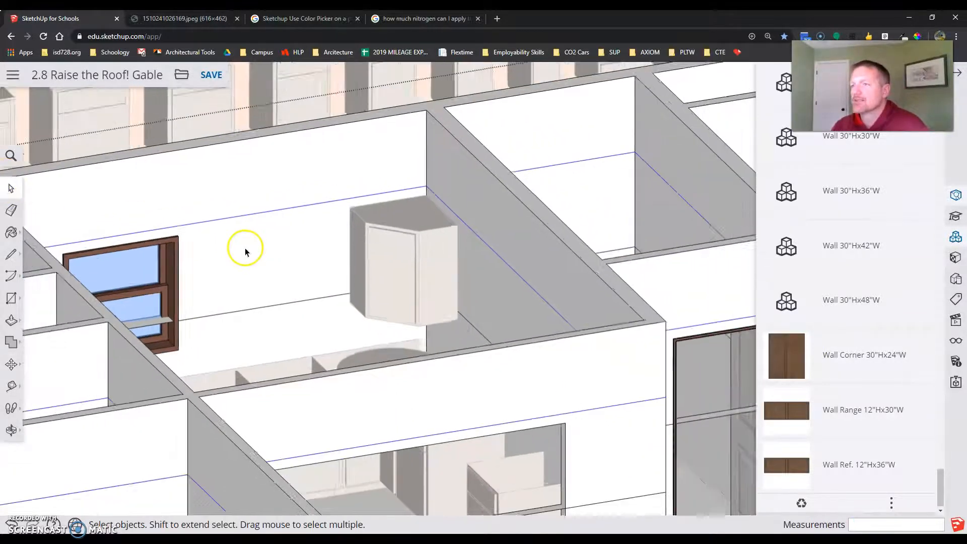
pyautogui.click(502, 208)
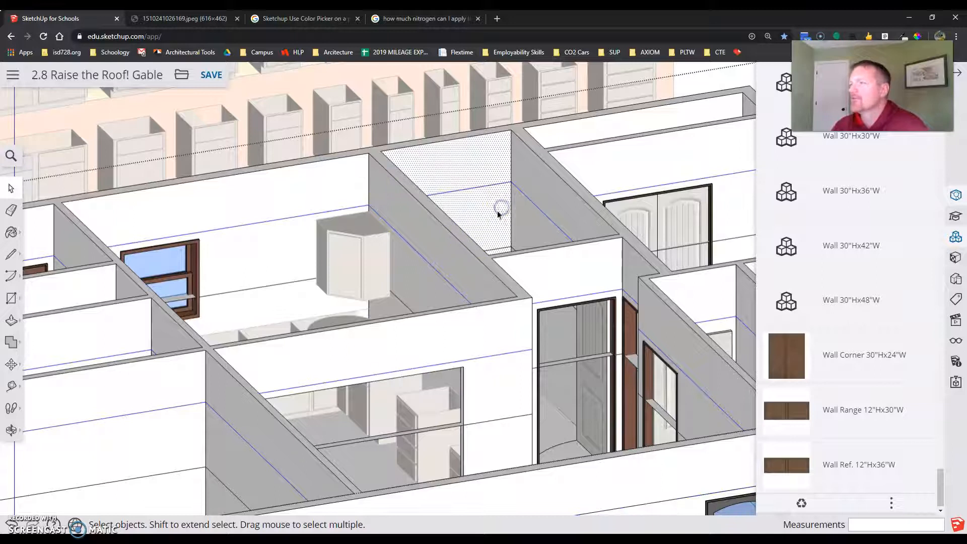
# - Raise the corner wall cabinet so its back top corner meets the upper reference line in the kitchen corner
pyautogui.scroll(5, 391, 189)
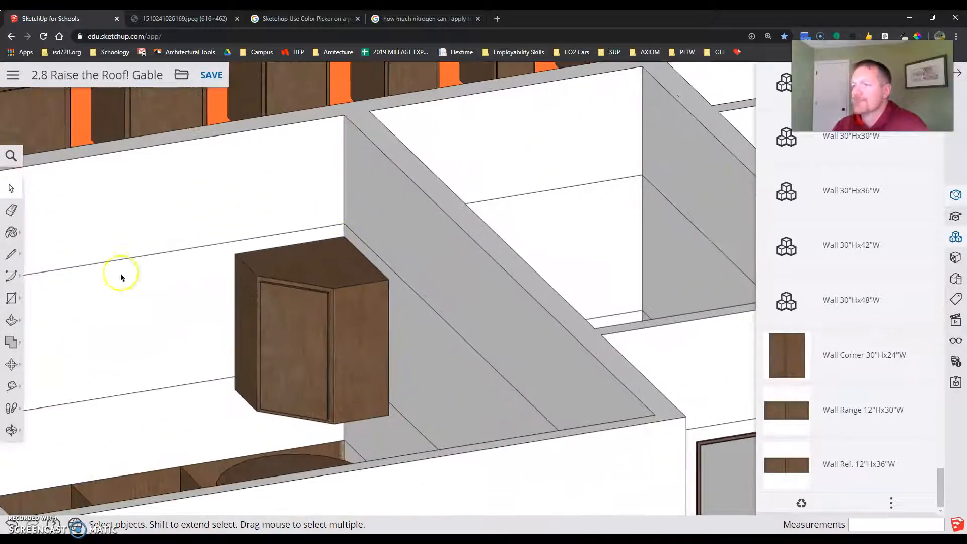
pyautogui.click(11, 363)
pyautogui.scroll(5, 369, 236)
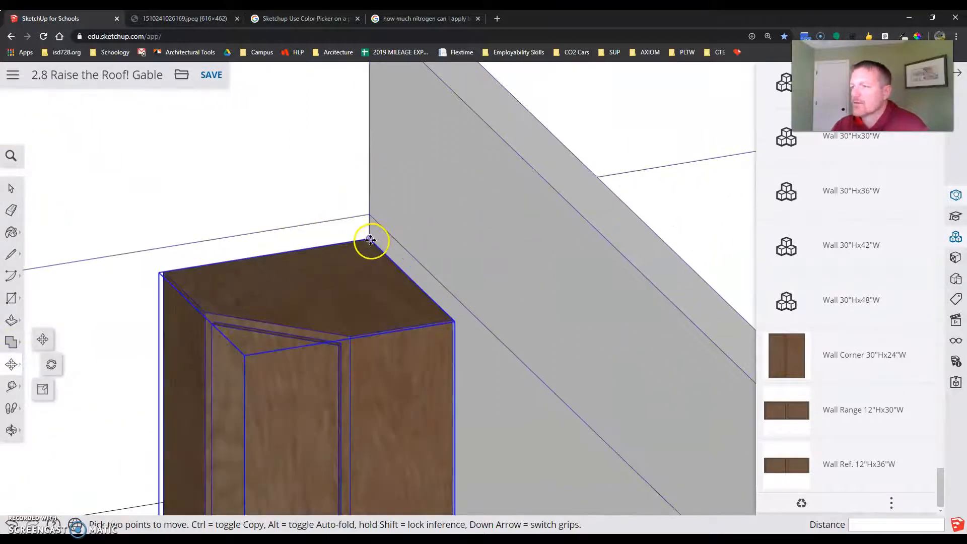
pyautogui.click(367, 233)
pyautogui.click(367, 216)
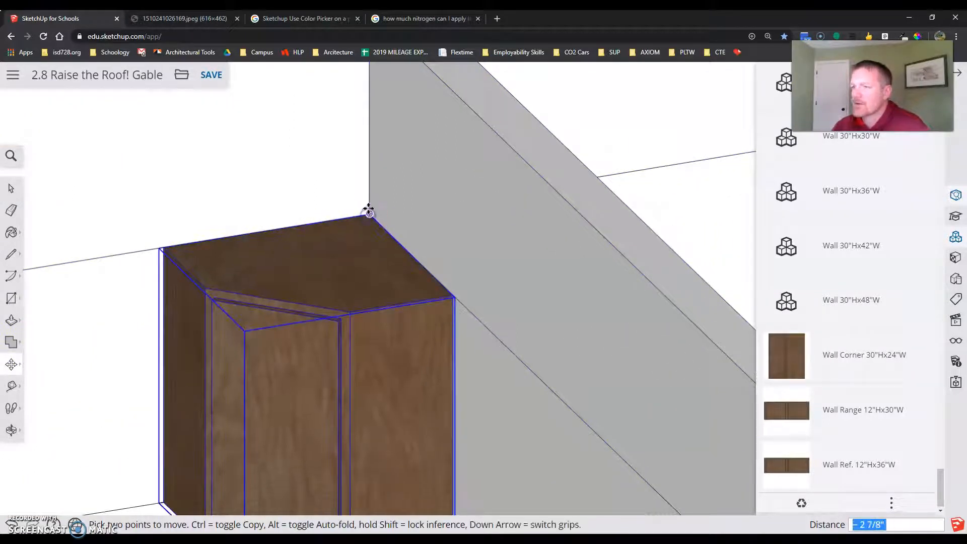
# - Place a Wall 30"Hx24"W cabinet on the kitchen wall, beside the corner wall cabinet
pyautogui.scroll(-3, 363, 206)
pyautogui.scroll(-1, 350, 220)
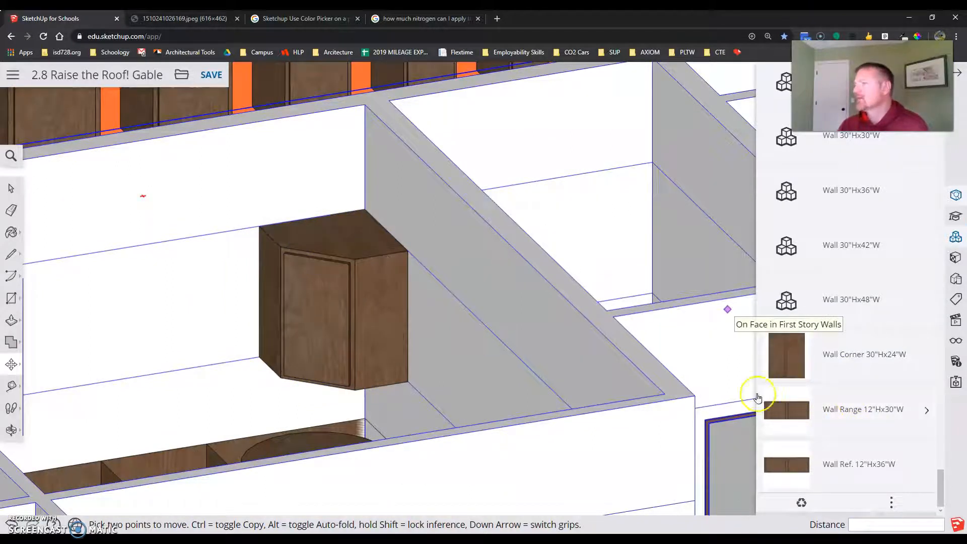
pyautogui.scroll(-2, 298, 266)
pyautogui.moveTo(261, 413); pyautogui.dragTo(388, 455, button='middle')
pyautogui.scroll(-3, 391, 361)
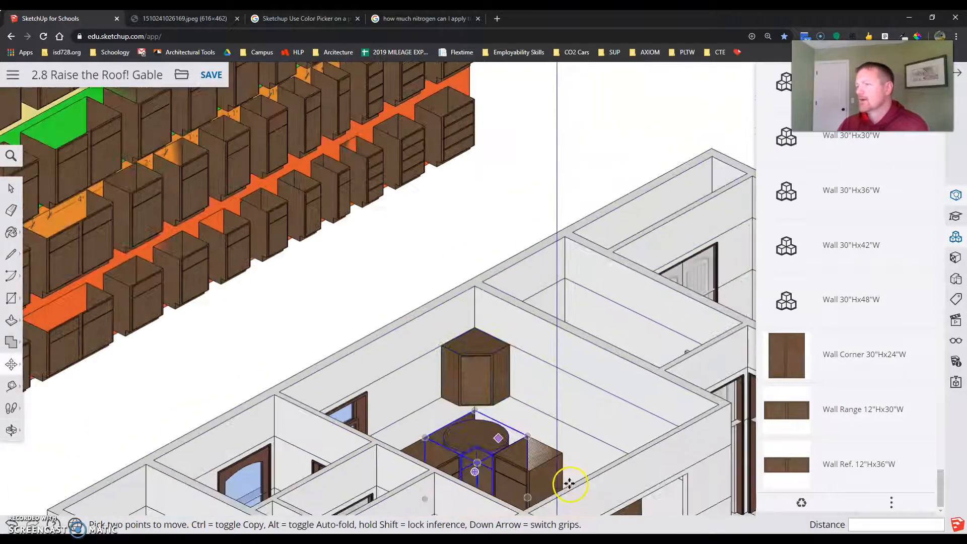
pyautogui.scroll(4, 565, 479)
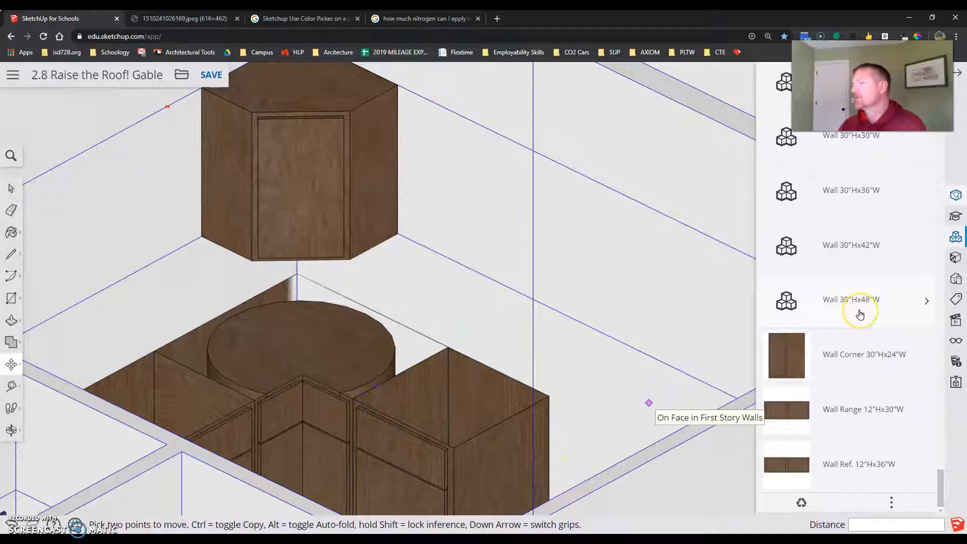
pyautogui.scroll(2, 861, 314)
pyautogui.scroll(2, 860, 314)
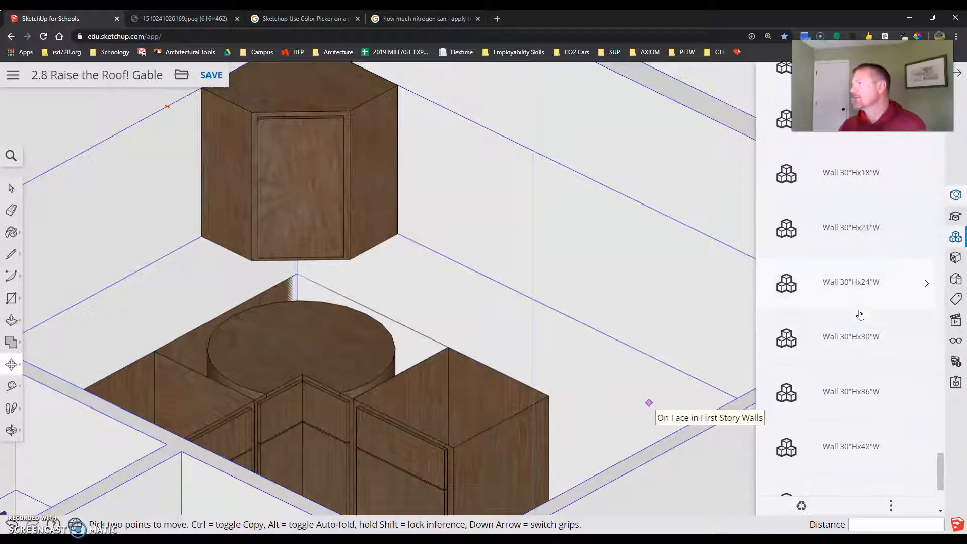
pyautogui.scroll(2, 860, 314)
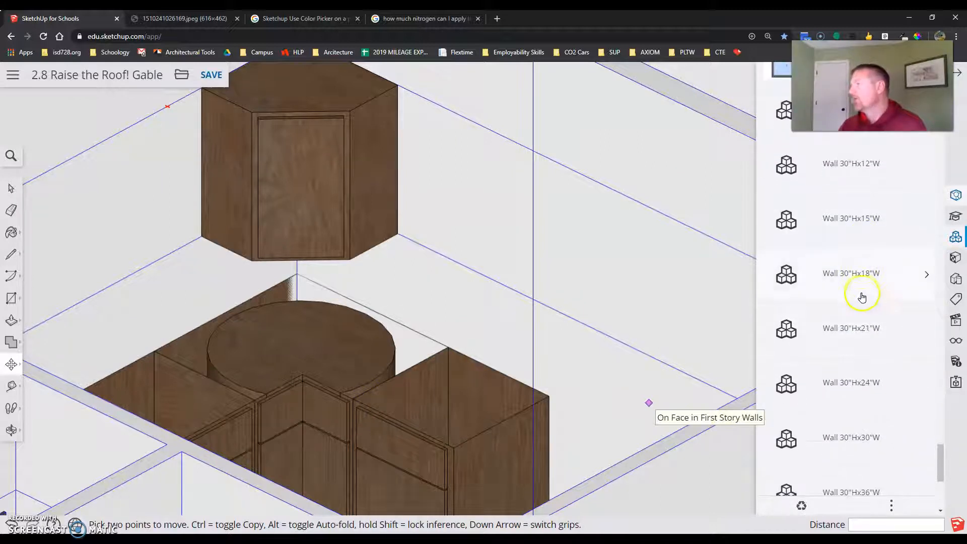
pyautogui.click(867, 388)
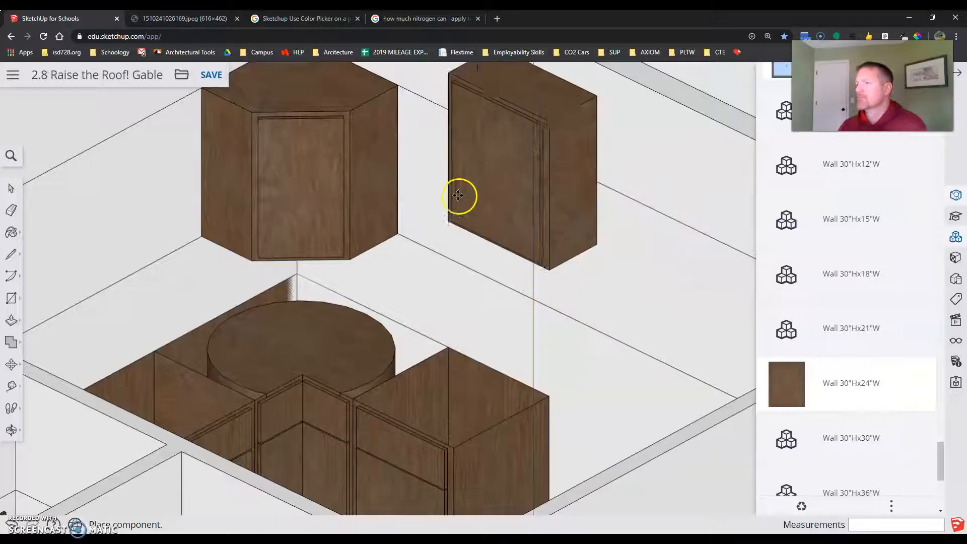
pyautogui.click(440, 256)
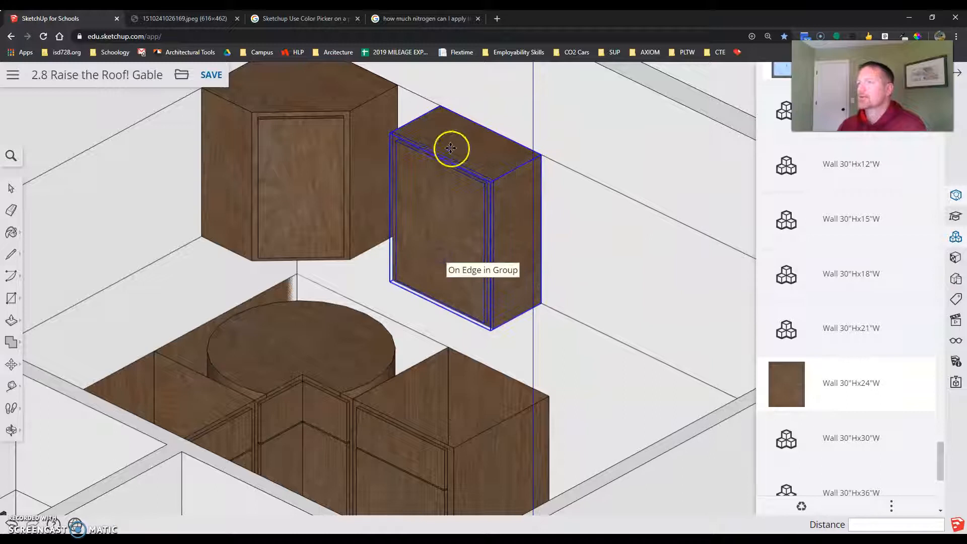
# - Move the 24"-wide wall cabinet by its back top corner flush against the corner wall cabinet at the upper reference line
pyautogui.press('m')
pyautogui.click(442, 107)
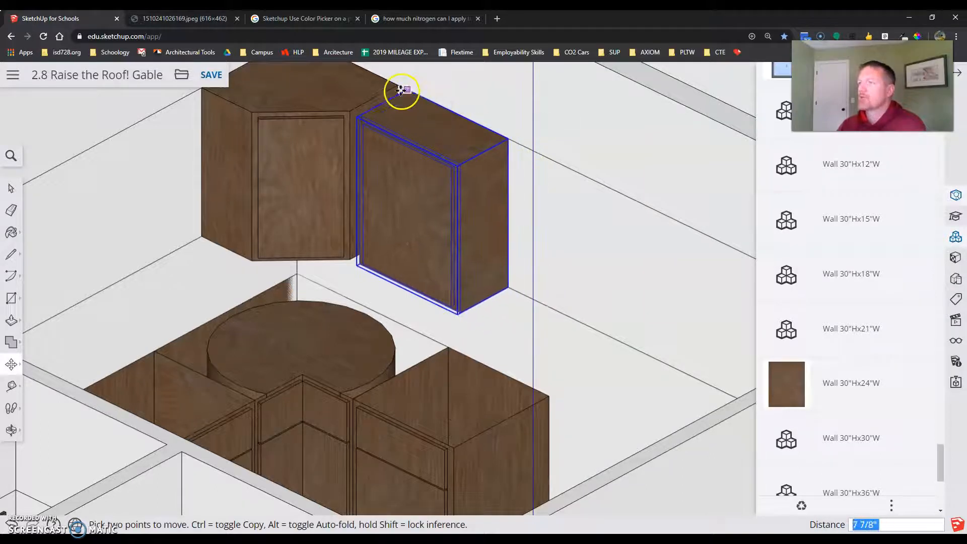
pyautogui.click(396, 86)
pyautogui.click(561, 318)
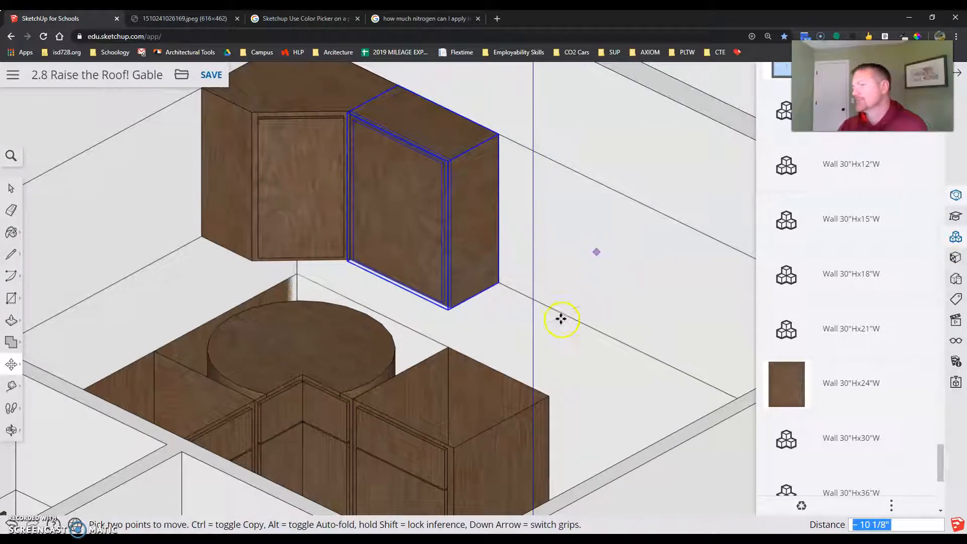
# - Erase the 24"-wide wall cabinet next to the corner wall cabinet
pyautogui.moveTo(499, 367); pyautogui.dragTo(708, 410, button='middle')
pyautogui.press('m')
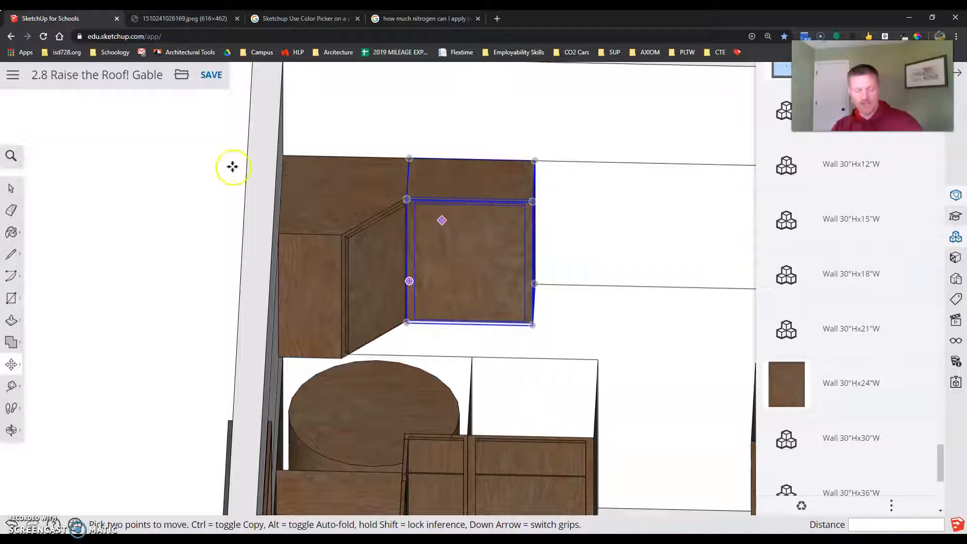
pyautogui.press('Escape')
pyautogui.click(11, 210)
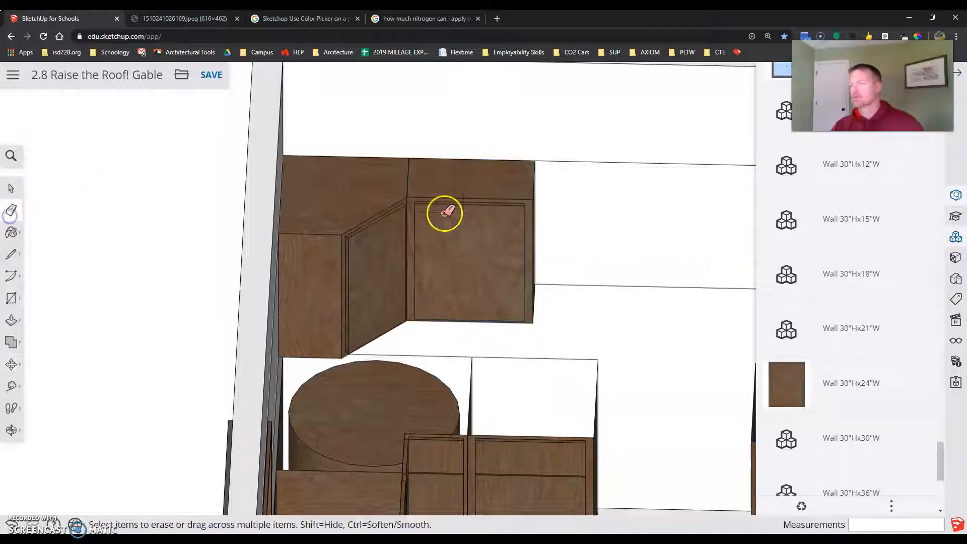
pyautogui.click(530, 197)
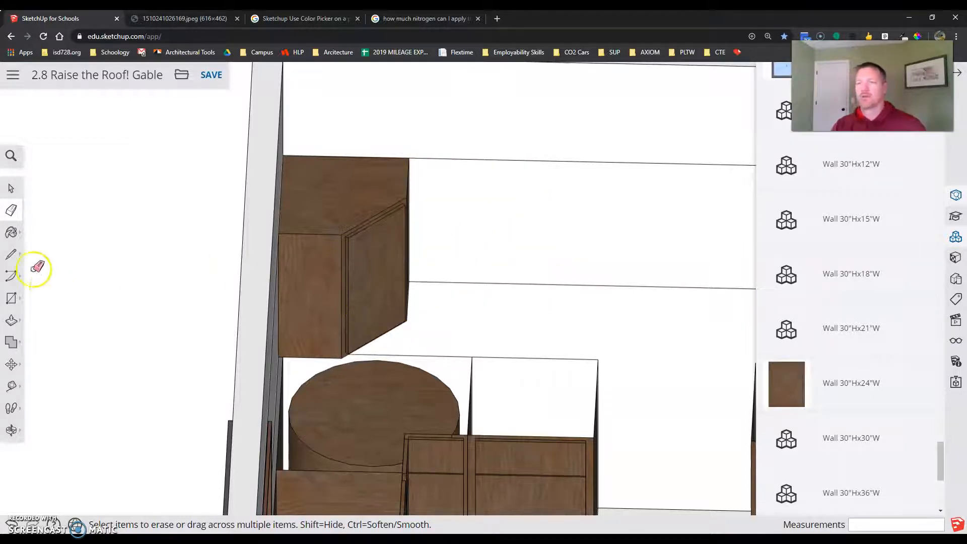
pyautogui.click(12, 254)
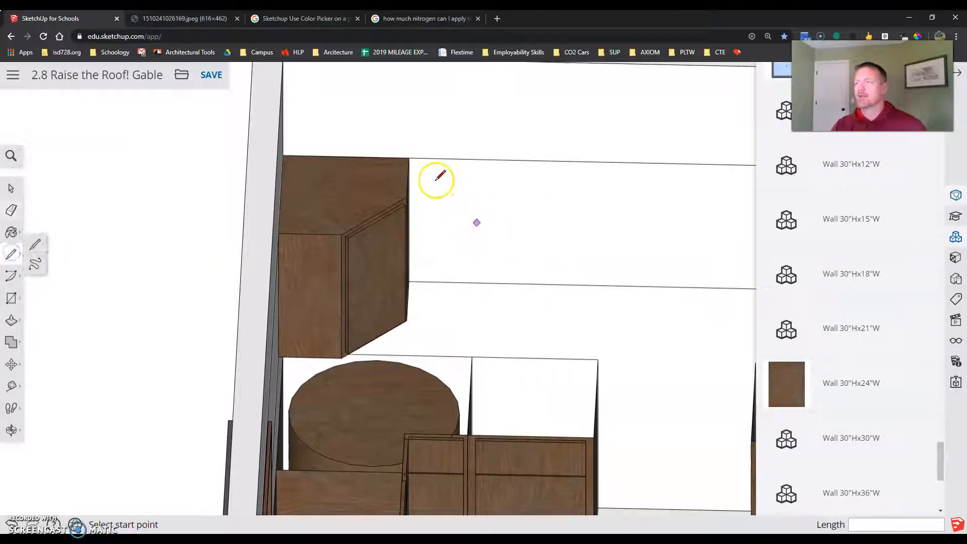
pyautogui.click(409, 157)
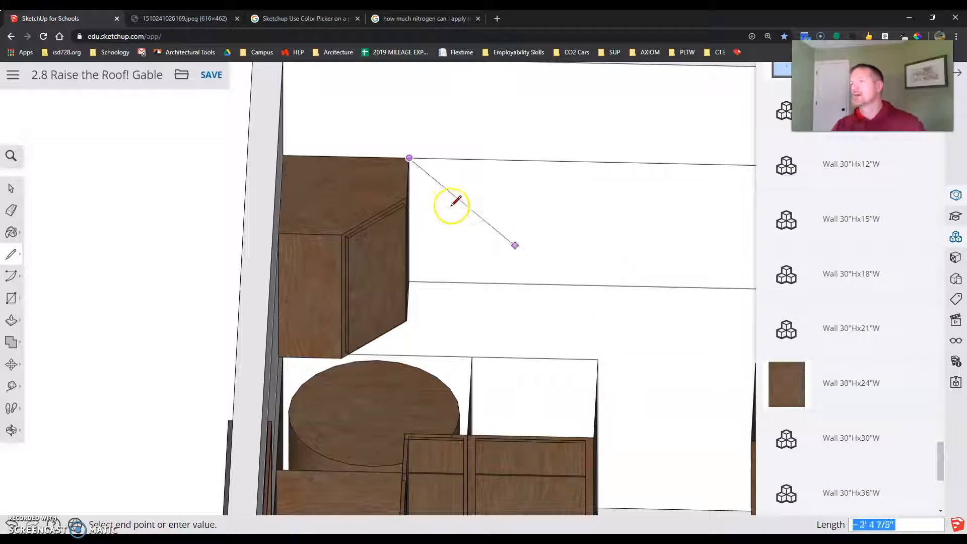
pyautogui.press('Escape')
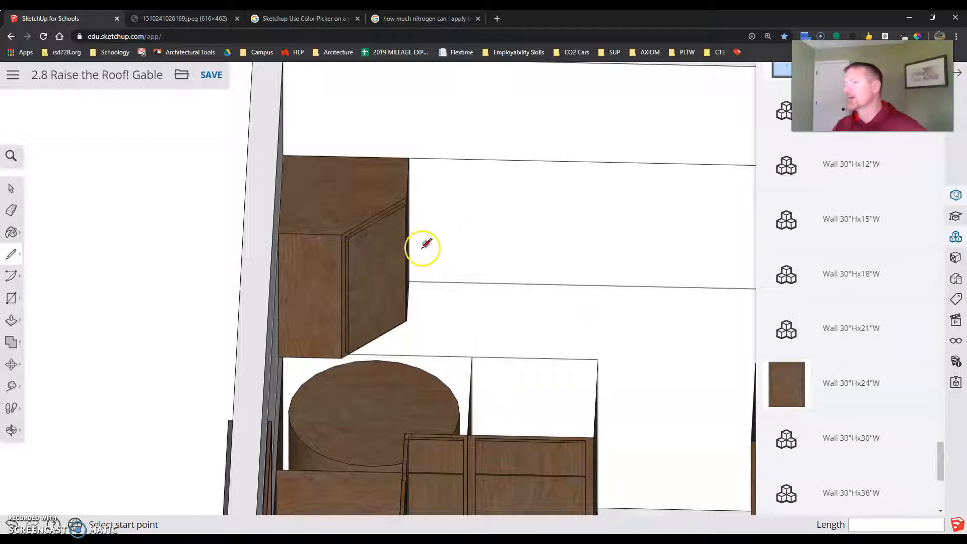
# - Place a Wall 30"Hx24"W cabinet between the reference lines, with its outer side aligned to the end of the base cabinets below
pyautogui.click(880, 385)
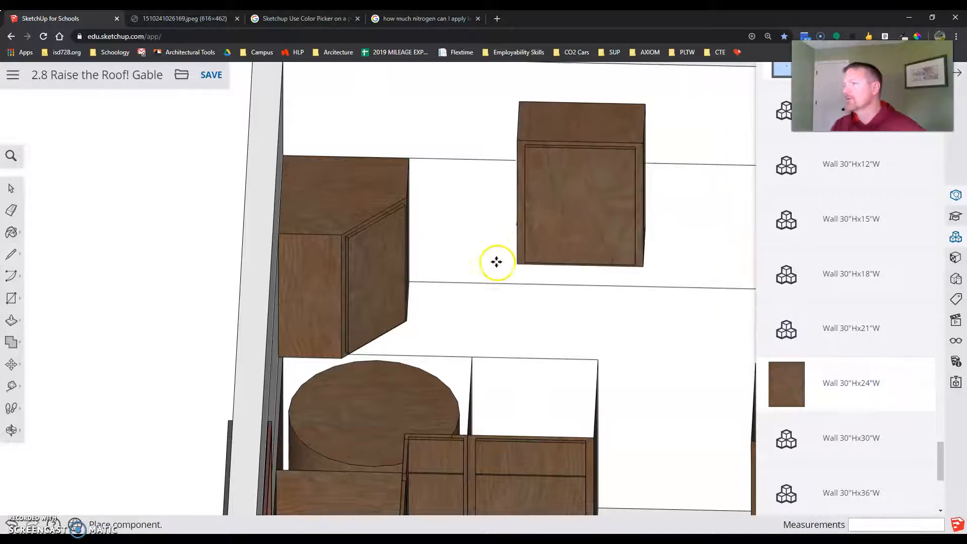
pyautogui.click(489, 270)
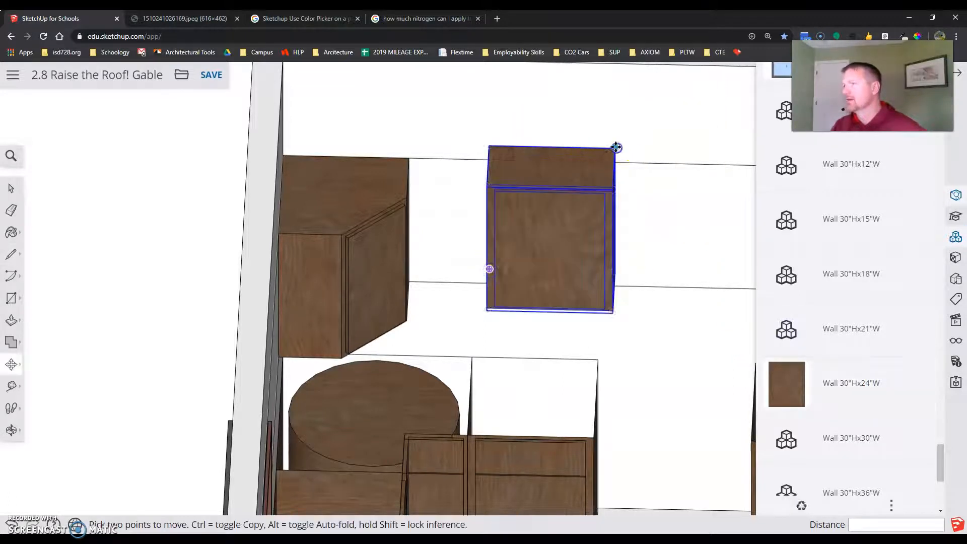
pyautogui.click(616, 272)
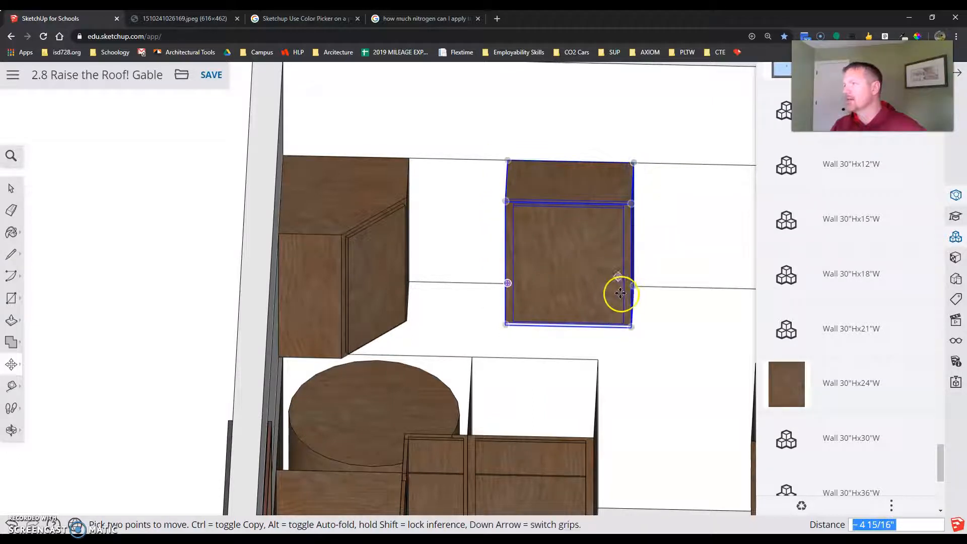
pyautogui.moveTo(635, 286); pyautogui.dragTo(600, 360)
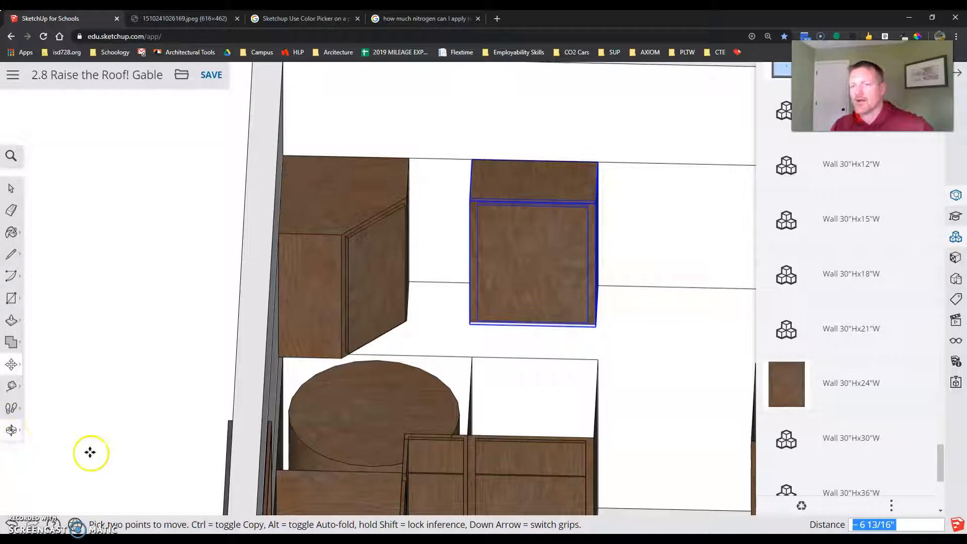
# - Measure the gap between the corner wall cabinet and the 24"-wide wall cabinet along the upper reference line
pyautogui.click(12, 385)
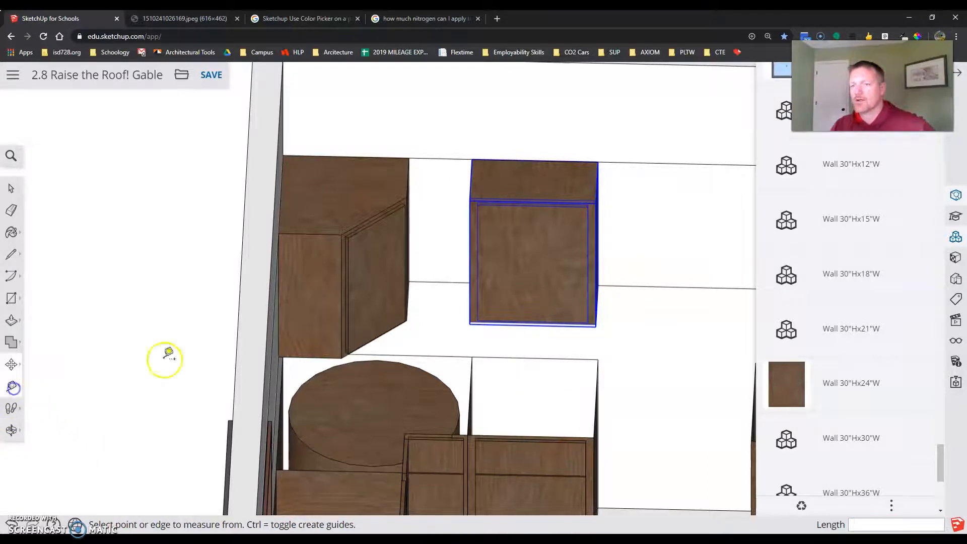
pyautogui.click(409, 158)
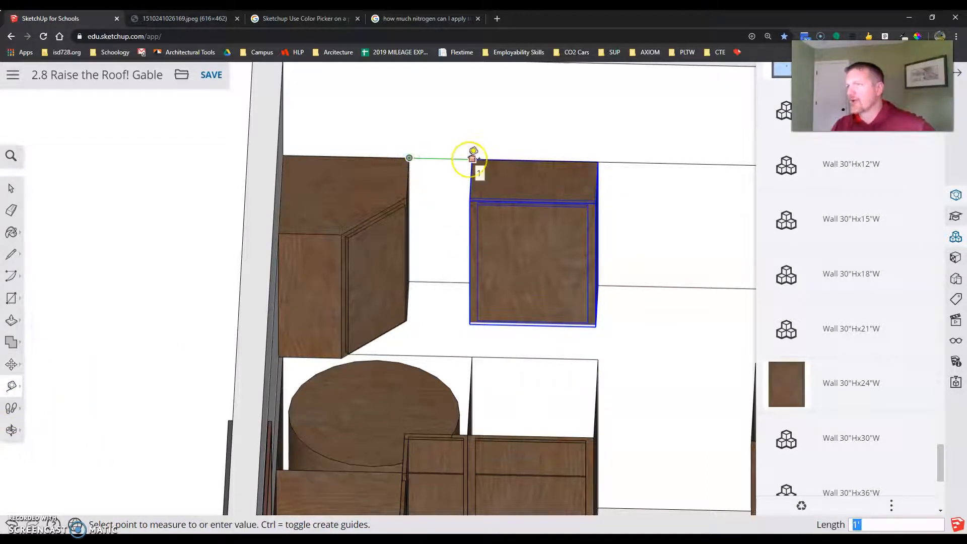
pyautogui.click(478, 168)
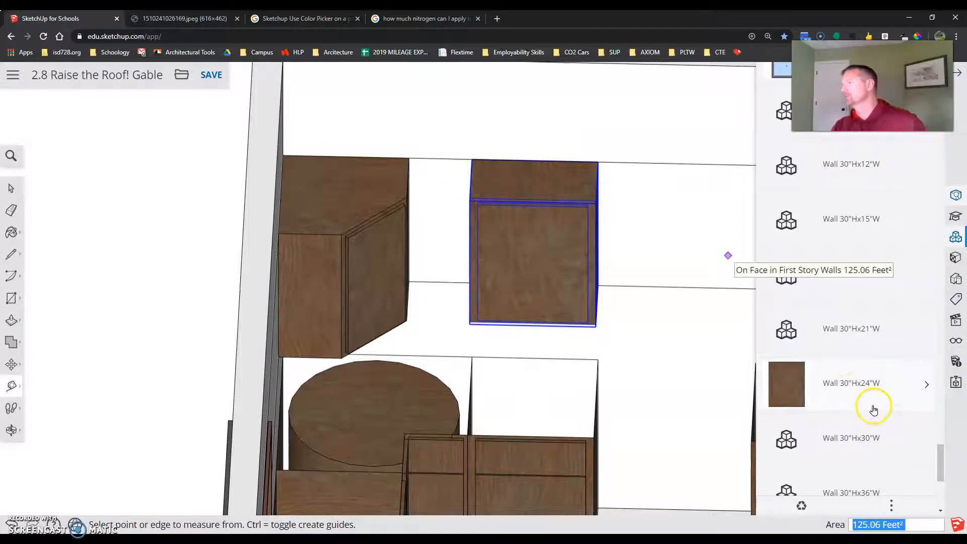
# - Place a Wall 30"Hx12"W cabinet in the gap between the corner and 24"-wide wall cabinets, its top on the upper reference line
pyautogui.scroll(1, 894, 259)
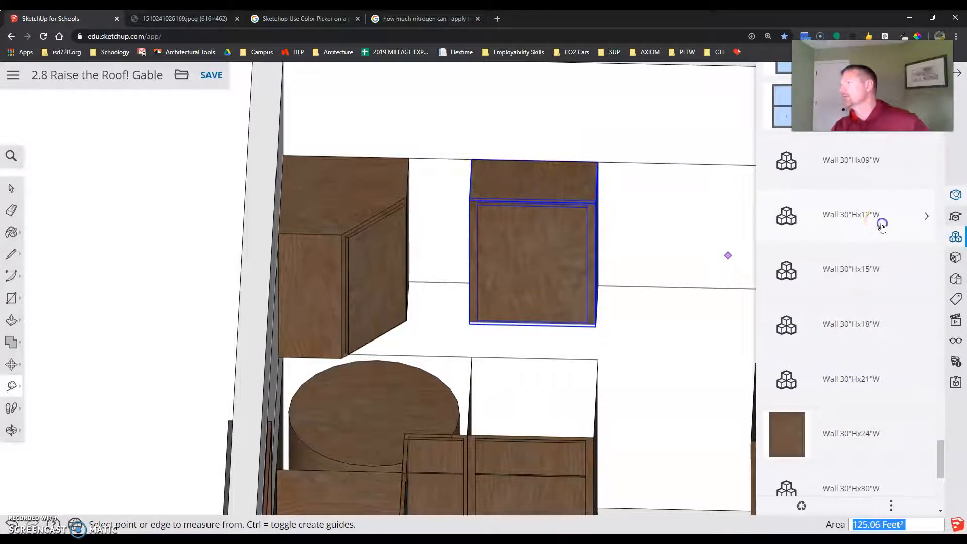
pyautogui.click(881, 222)
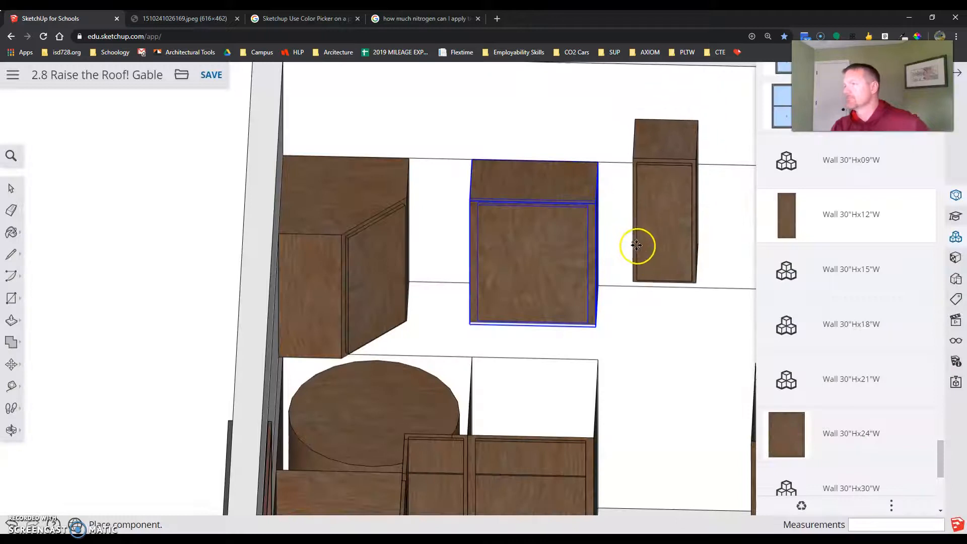
pyautogui.click(638, 245)
pyautogui.press('m')
pyautogui.click(638, 123)
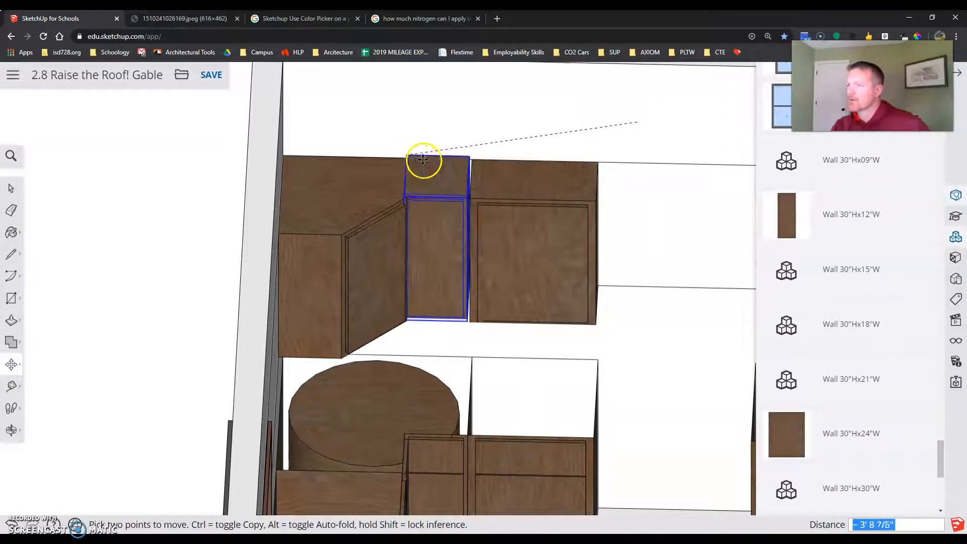
pyautogui.click(409, 143)
pyautogui.click(471, 144)
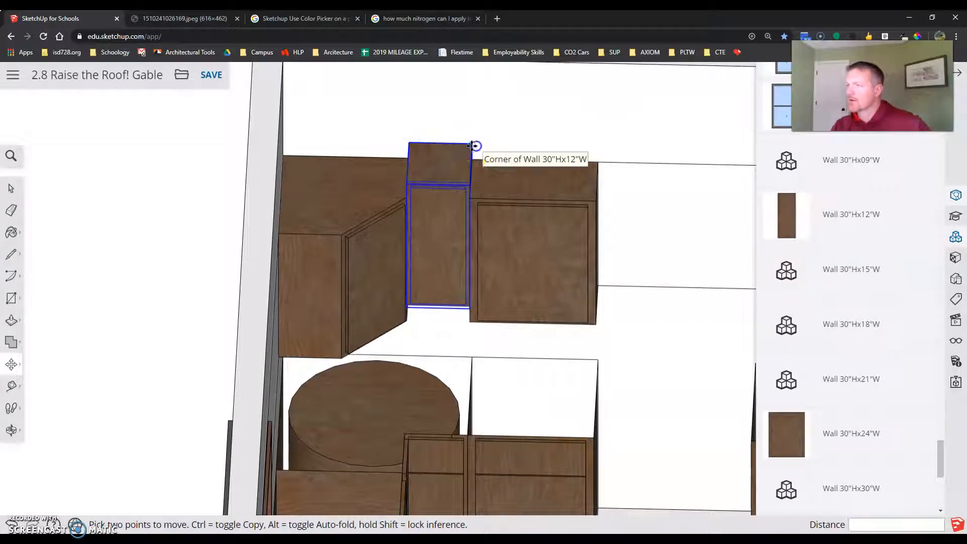
pyautogui.click(466, 160)
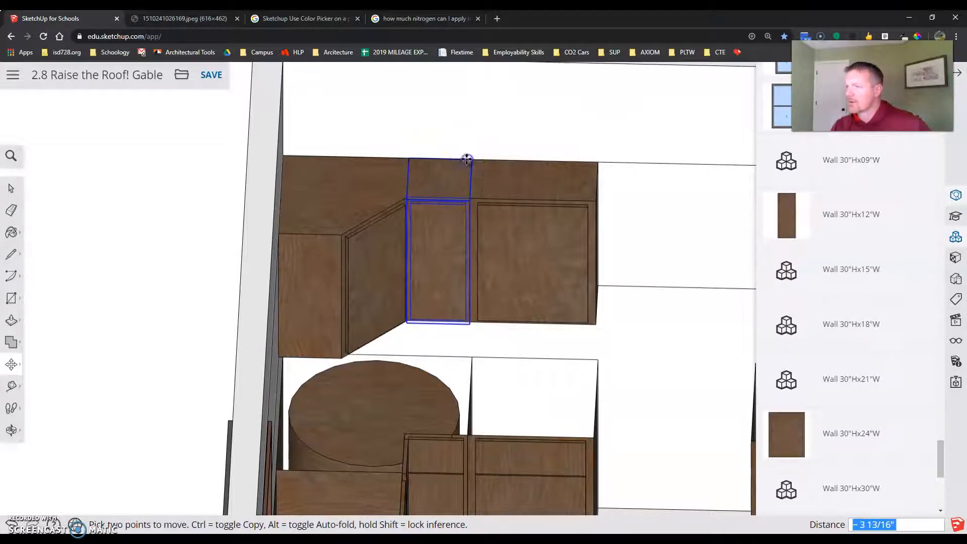
# - Place a Wall Range 12"Hx30"W cabinet against the side of the 24"-wide wall cabinet, its top on the upper reference line
pyautogui.scroll(-2, 474, 174)
pyautogui.scroll(-2, 471, 177)
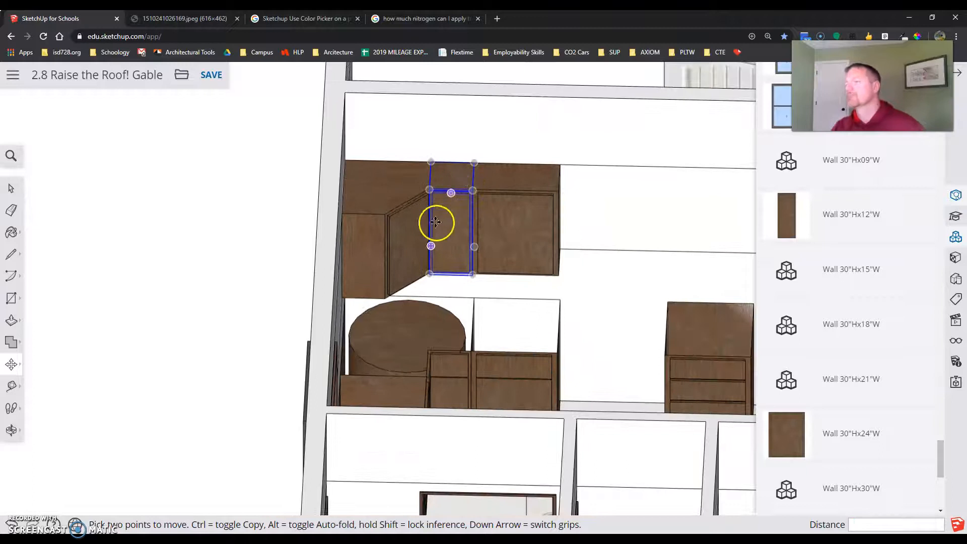
pyautogui.scroll(-1, 586, 314)
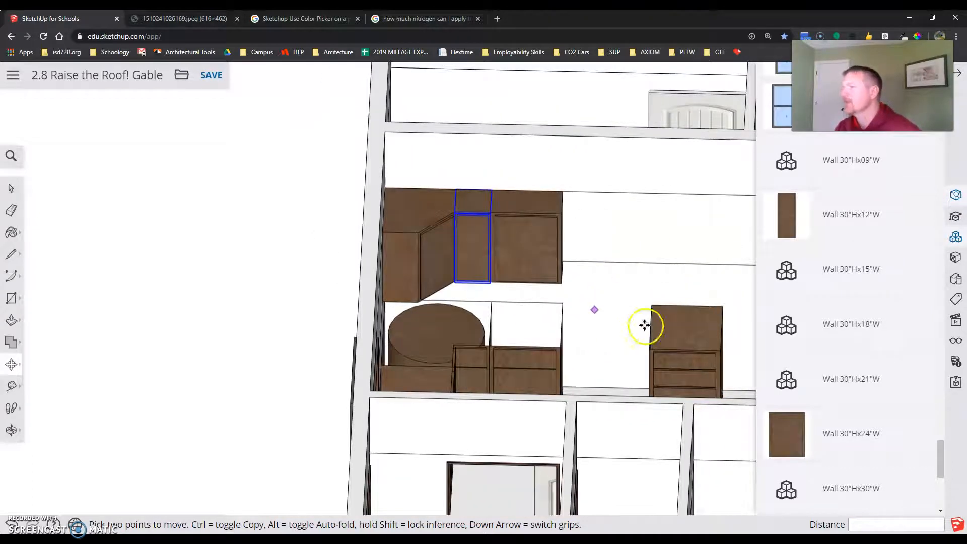
pyautogui.scroll(-7, 872, 394)
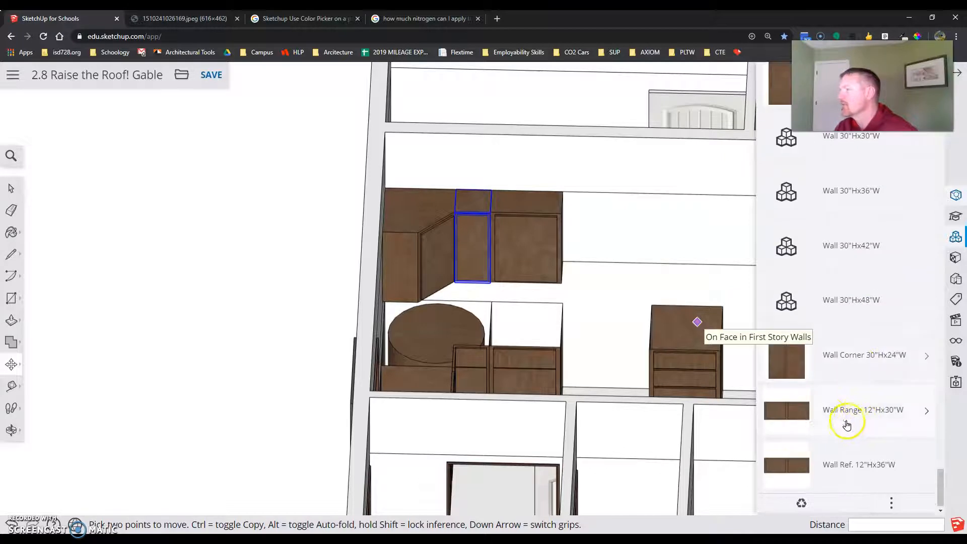
pyautogui.click(770, 416)
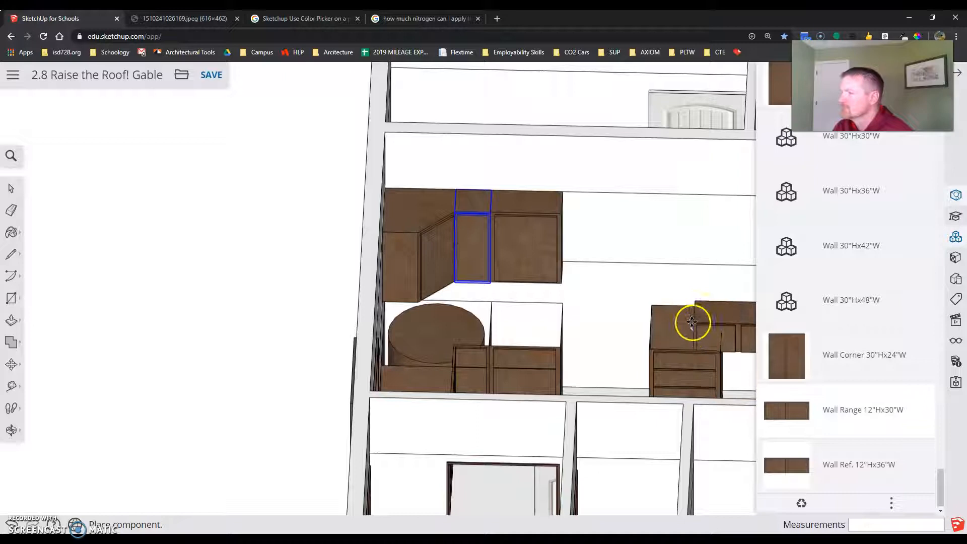
pyautogui.click(597, 234)
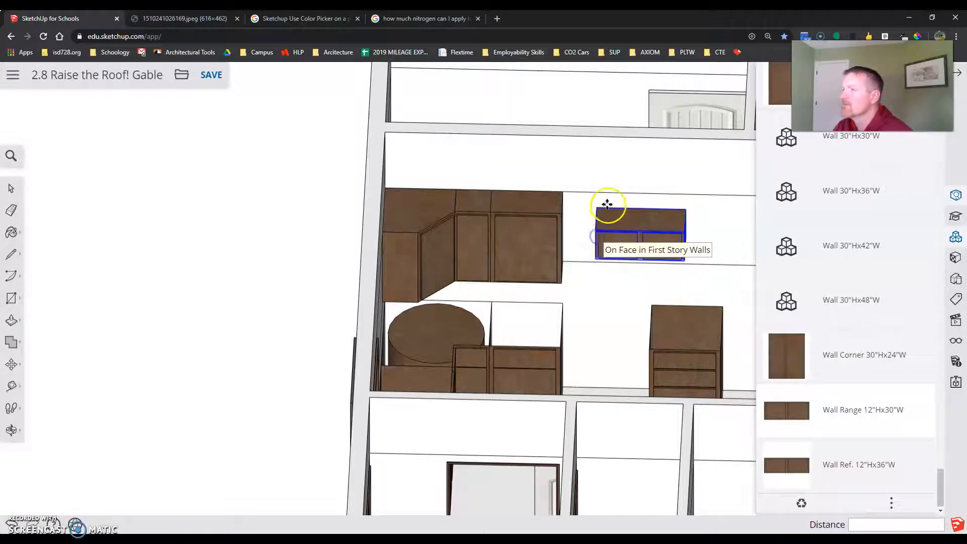
pyautogui.click(599, 209)
pyautogui.click(565, 192)
pyautogui.scroll(1, 555, 206)
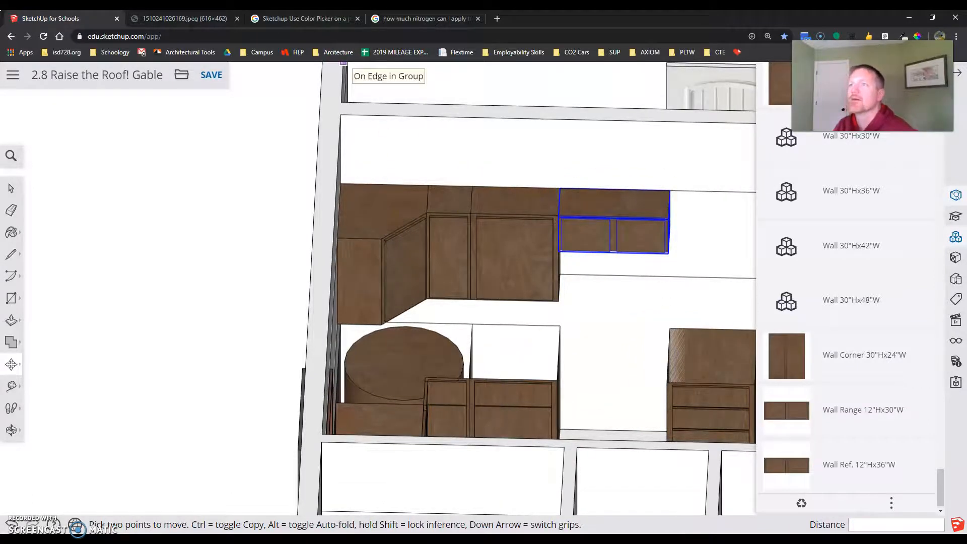
# - Check the reference kitchen photo for the cabinet arrangement above the range and return to the model
pyautogui.click(182, 18)
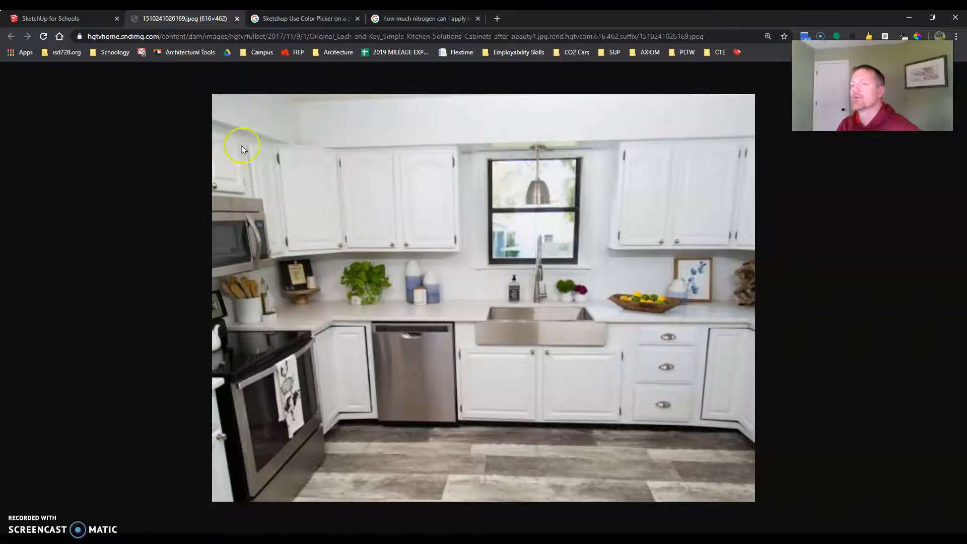
pyautogui.click(87, 18)
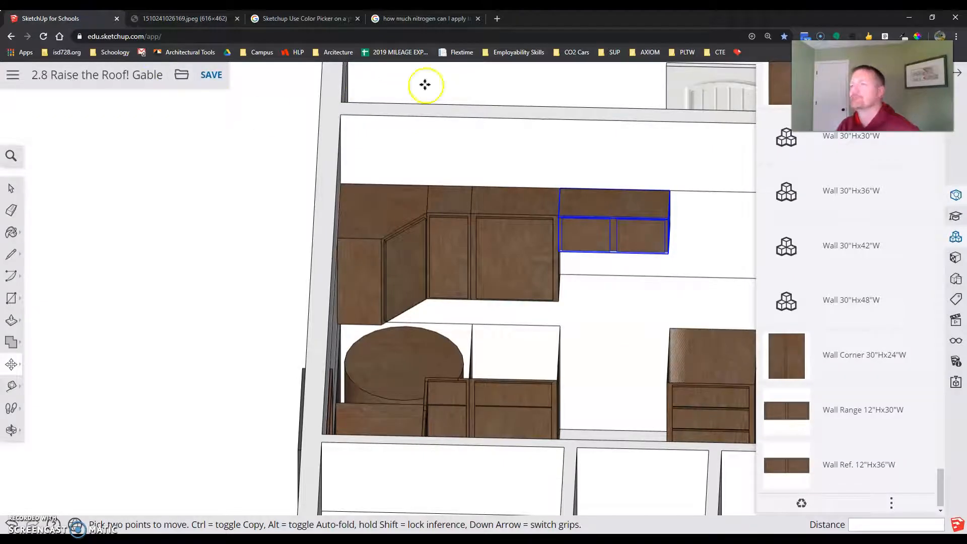
# - Measure the width of the drawer base cabinet along its back top edge
pyautogui.scroll(-4, 488, 249)
pyautogui.scroll(1, 762, 237)
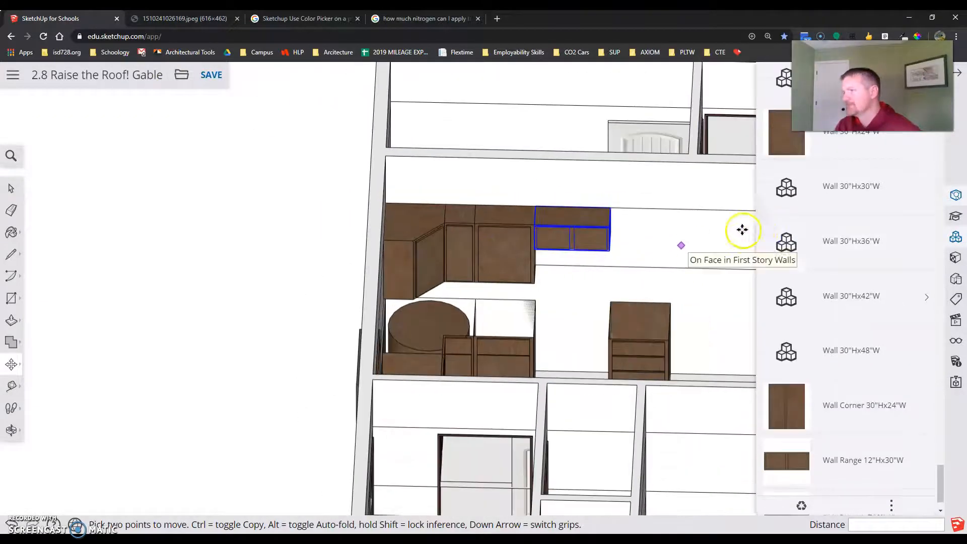
pyautogui.scroll(2, 735, 229)
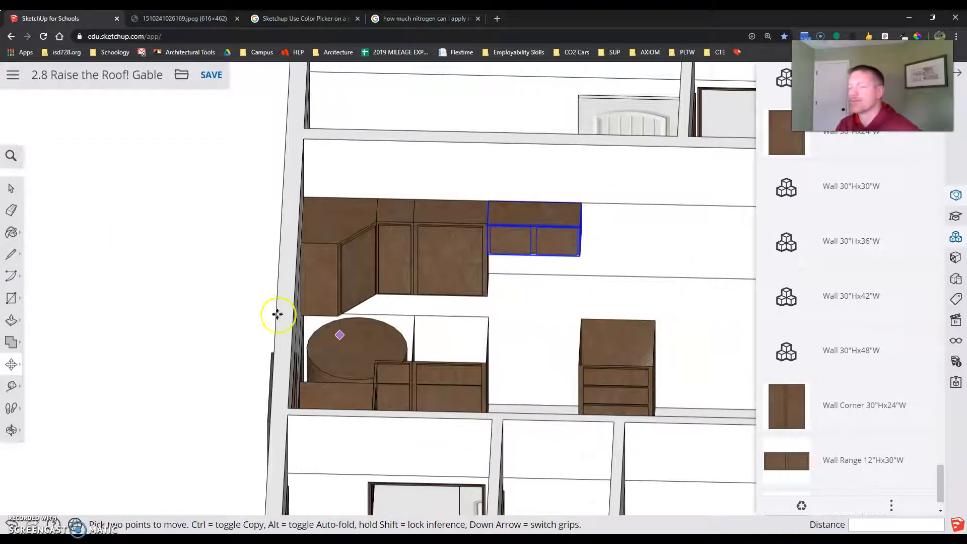
pyautogui.click(11, 257)
pyautogui.click(581, 318)
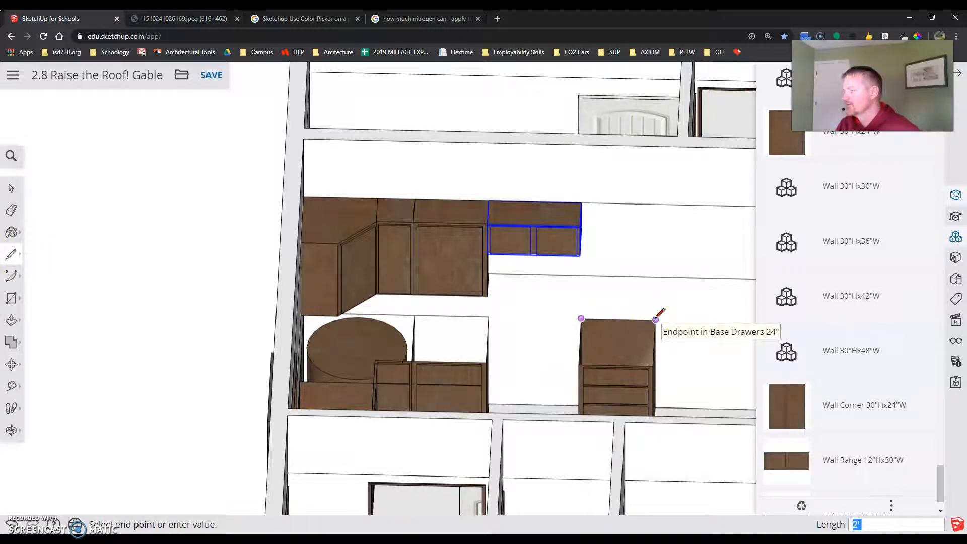
pyautogui.click(655, 319)
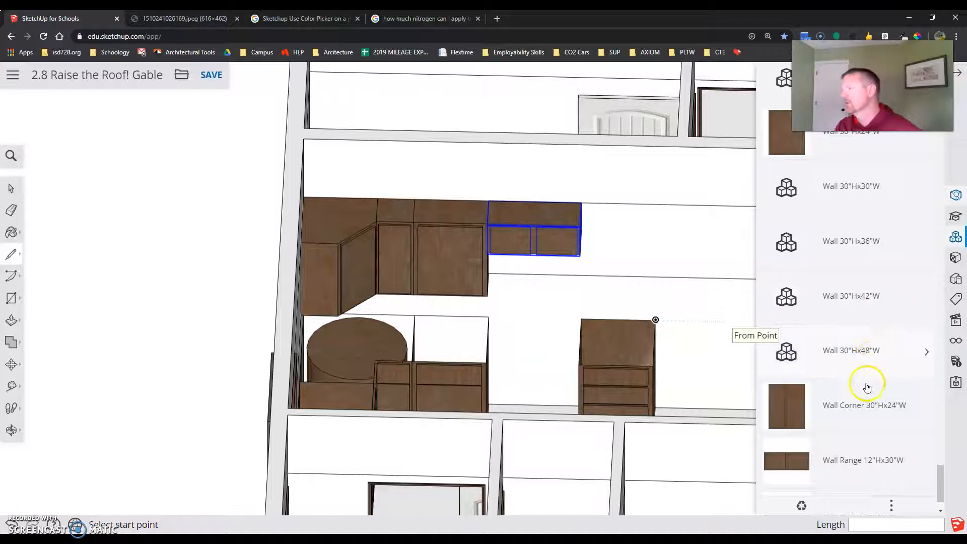
# - Place a Wall 30"Hx24"W cabinet beside the range wall cabinet, directly above the drawer base, its top on the upper reference line
pyautogui.scroll(2, 896, 258)
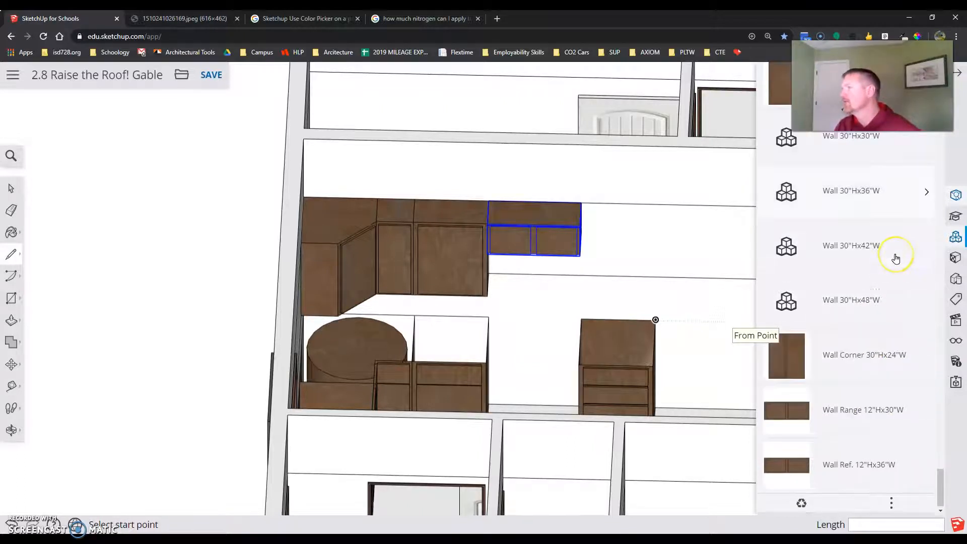
pyautogui.click(794, 231)
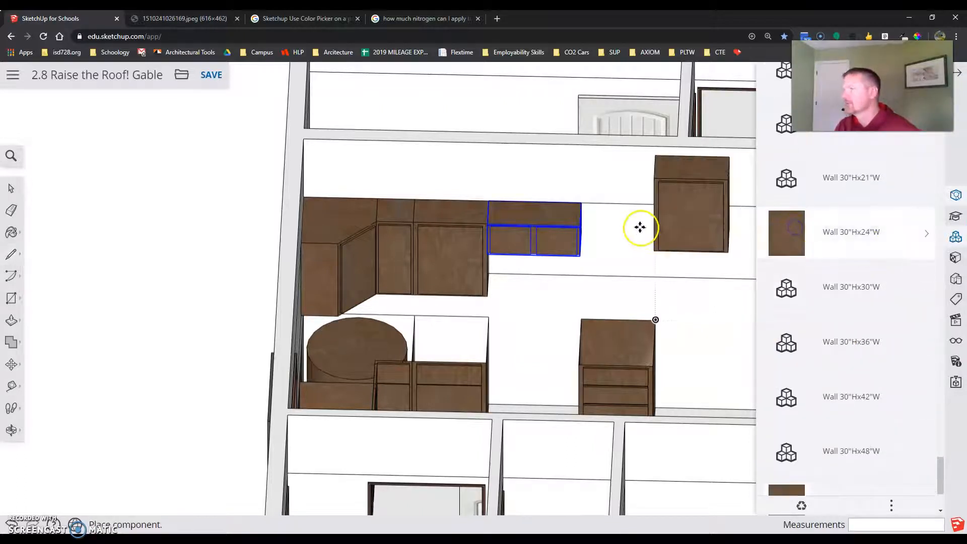
pyautogui.click(636, 227)
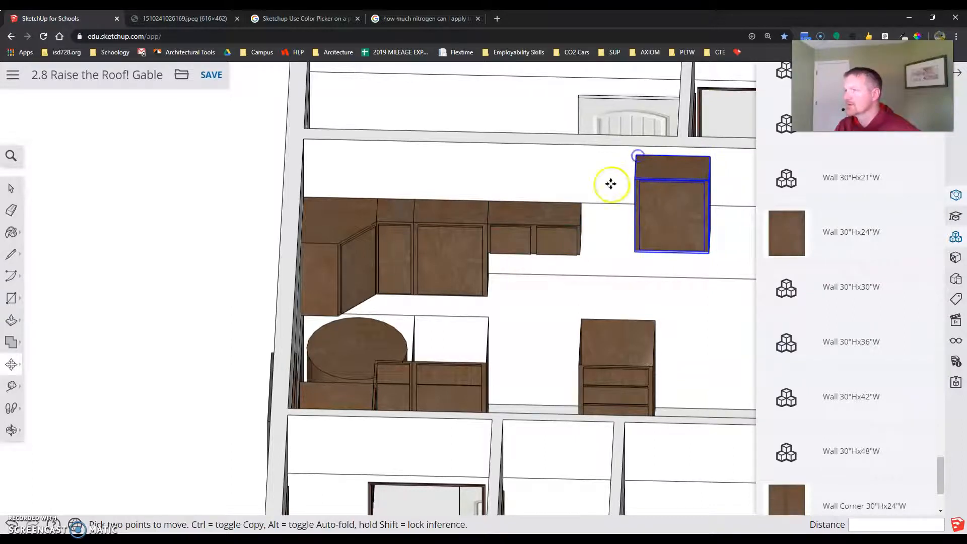
pyautogui.click(581, 205)
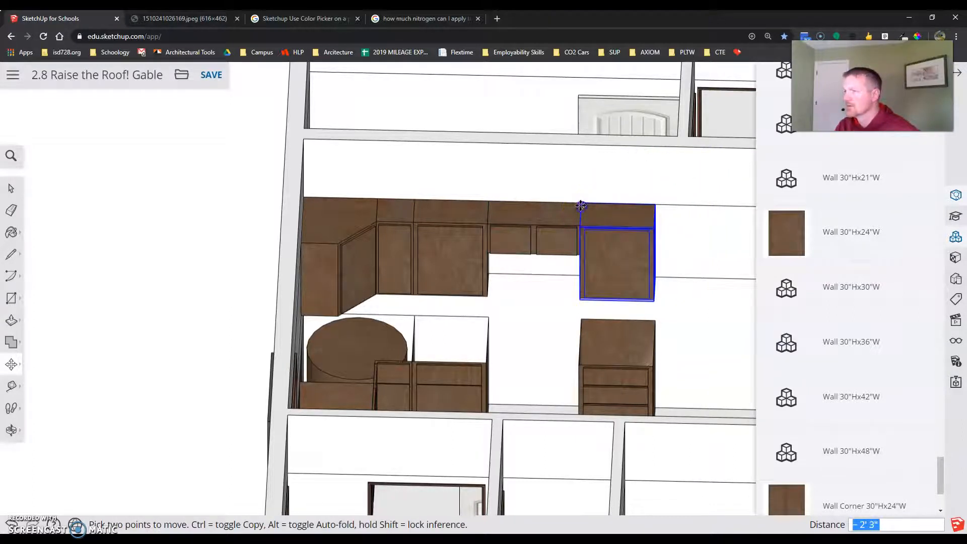
pyautogui.scroll(2, 606, 225)
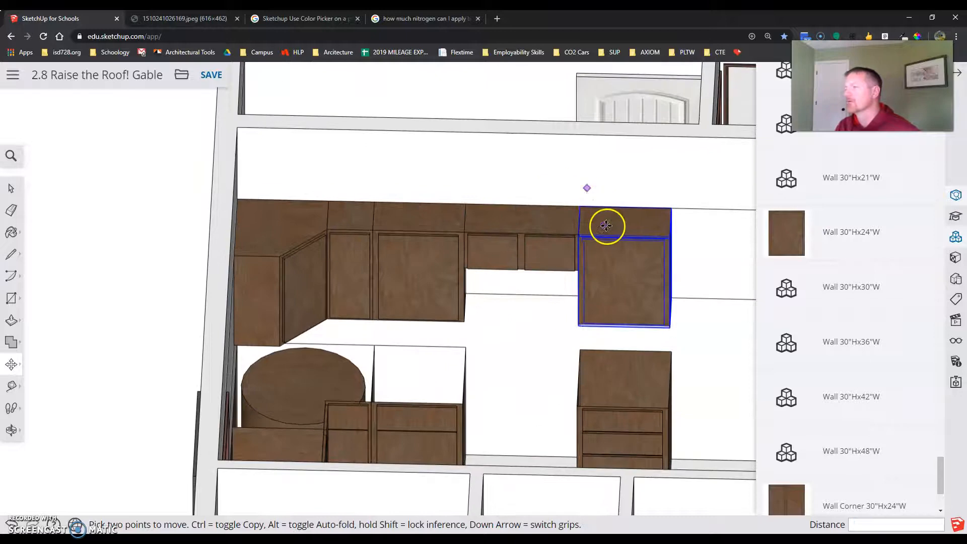
pyautogui.scroll(3, 605, 225)
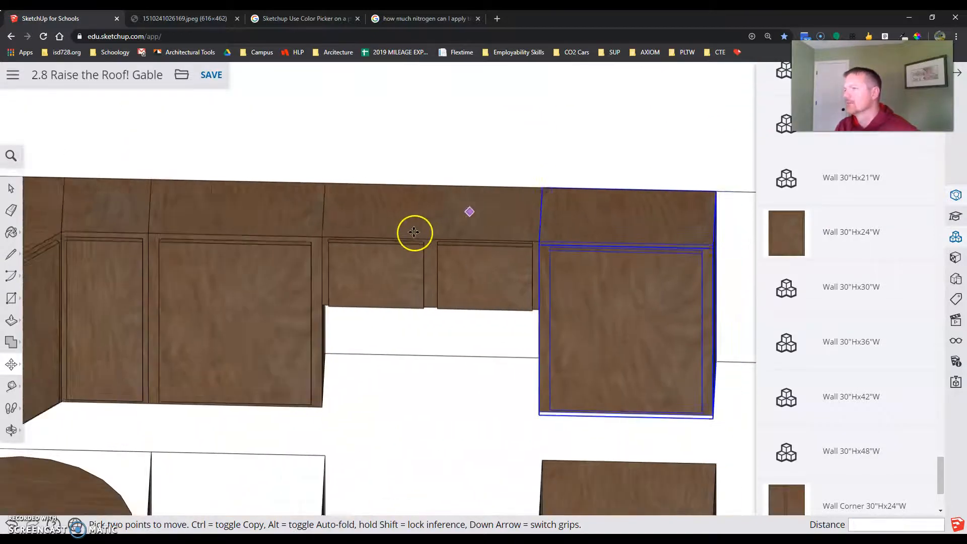
# - Place a Wall Ref. 12"Hx36"W cabinet against the 24"-wide wall cabinet above the drawer base, its top on the upper reference line
pyautogui.scroll(-5, 412, 236)
pyautogui.scroll(-3, 838, 310)
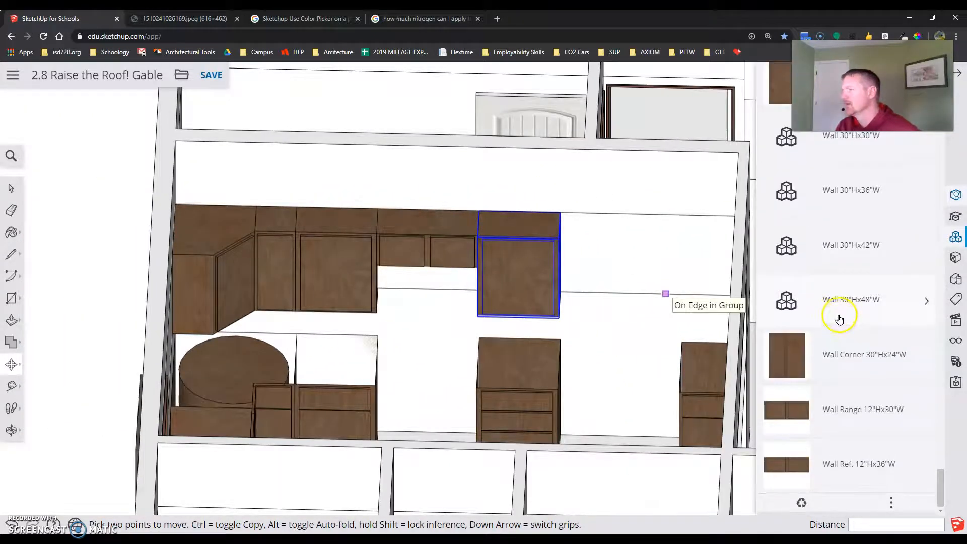
pyautogui.click(784, 469)
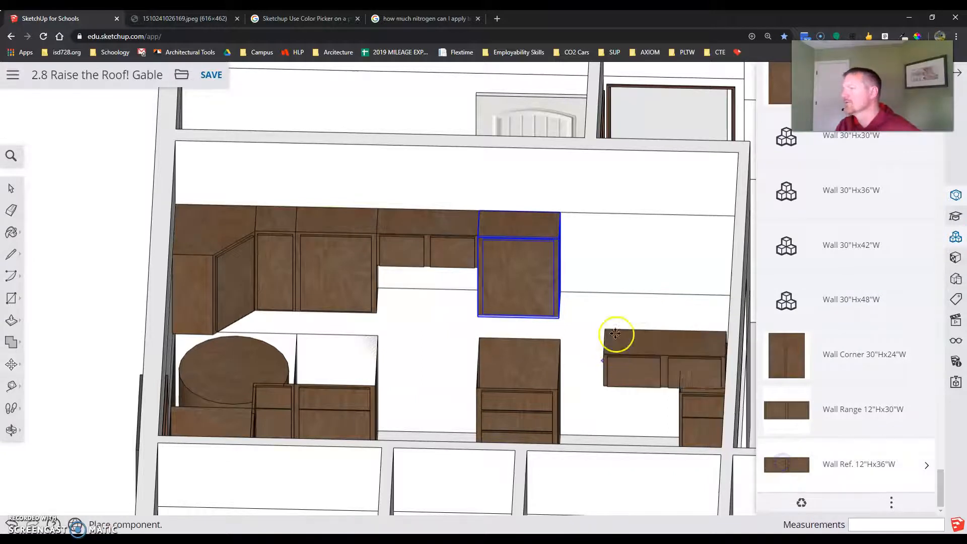
pyautogui.click(616, 264)
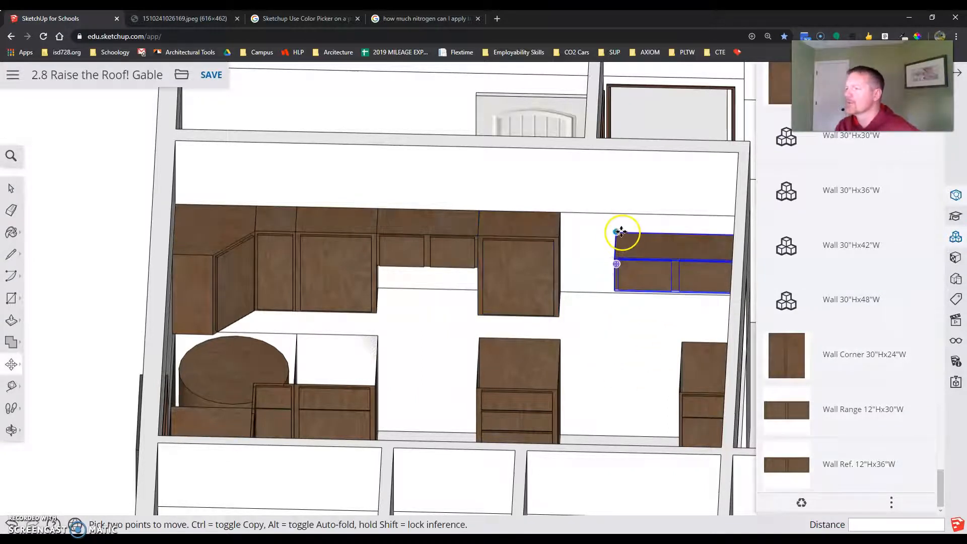
pyautogui.click(561, 210)
pyautogui.scroll(-4, 446, 276)
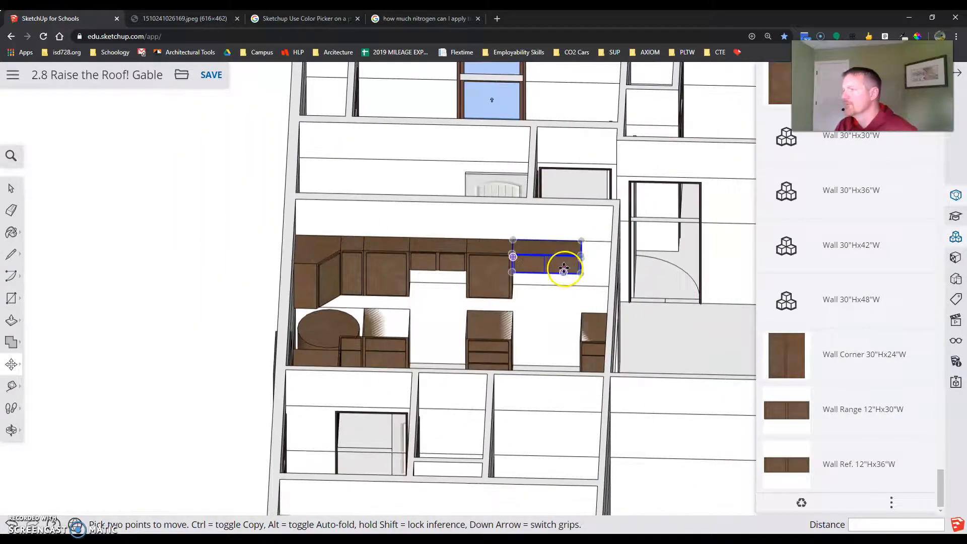
# - Make the narrow base cabinet at the far end of the run a unique component
pyautogui.scroll(2, 561, 318)
pyautogui.scroll(1, 558, 319)
pyautogui.moveTo(556, 320); pyautogui.dragTo(611, 328, button='middle')
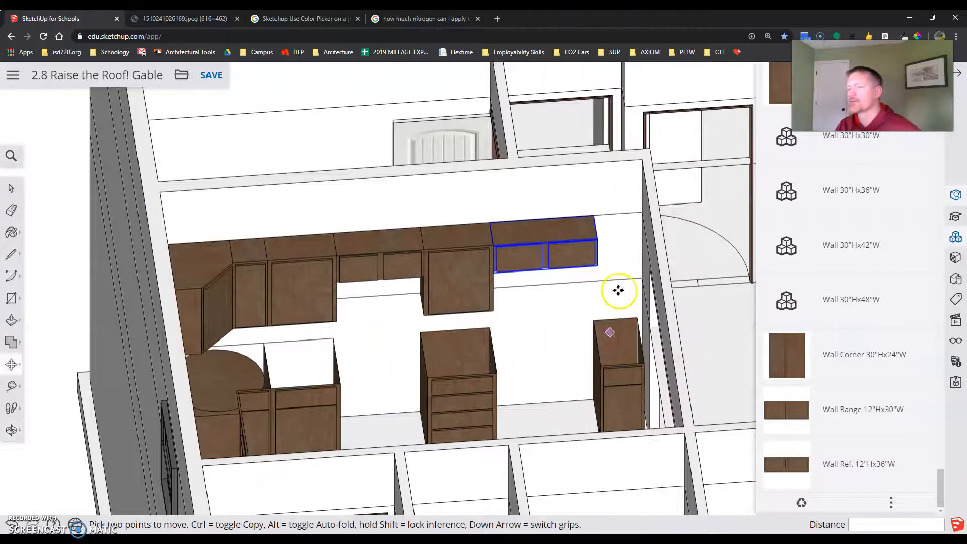
pyautogui.scroll(3, 618, 288)
pyautogui.scroll(1, 617, 291)
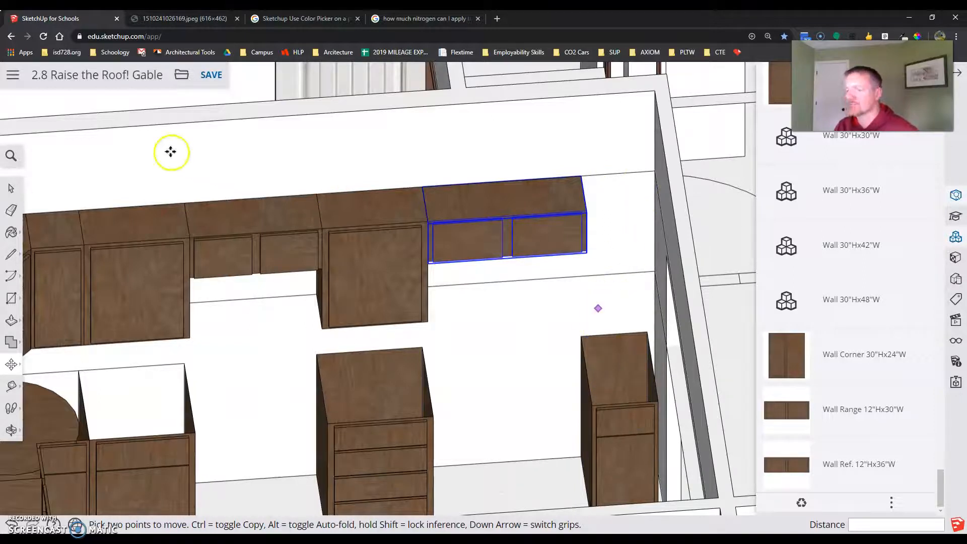
pyautogui.click(10, 196)
pyautogui.click(607, 362)
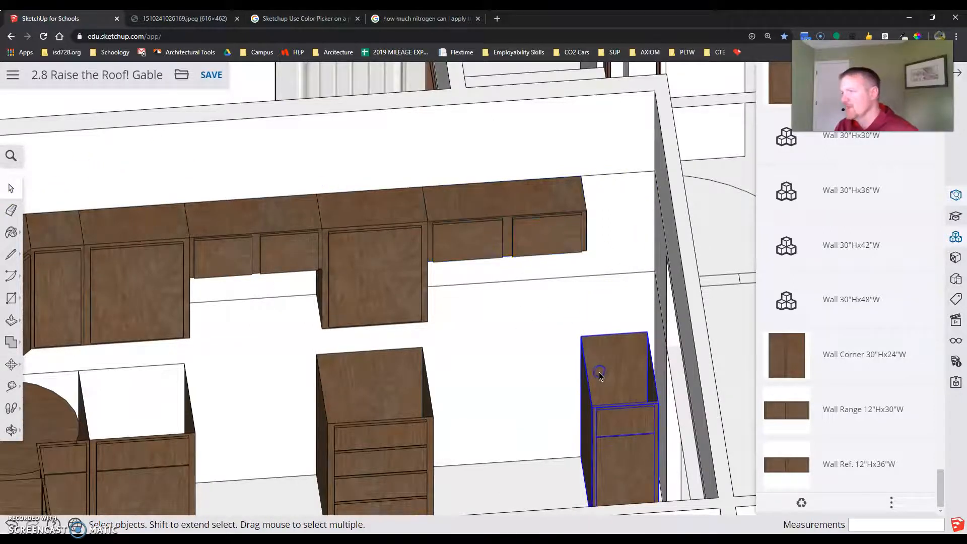
pyautogui.rightClick(608, 365)
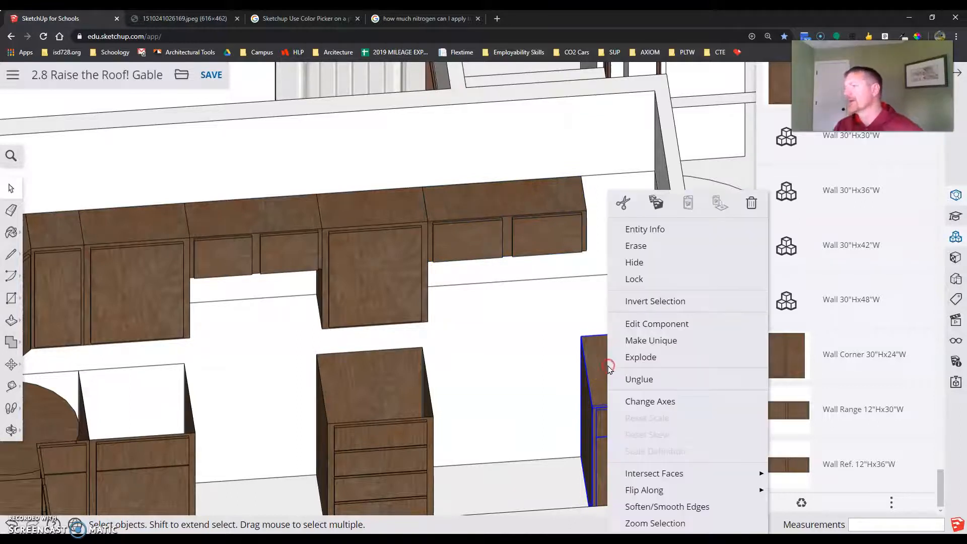
pyautogui.click(642, 341)
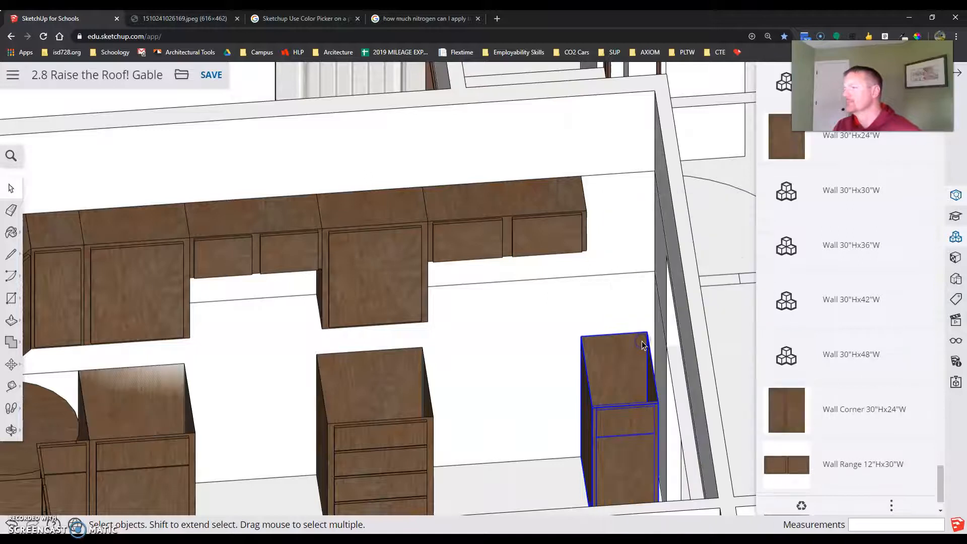
# - Scale the narrow end base cabinet vertically by about 2.33 so its top meets the upper reference line
pyautogui.click(500, 363)
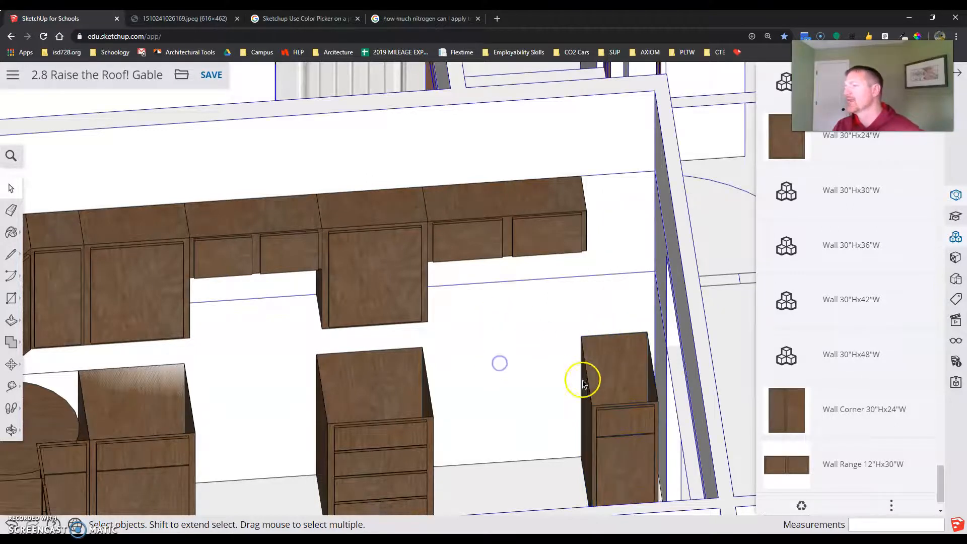
pyautogui.click(622, 370)
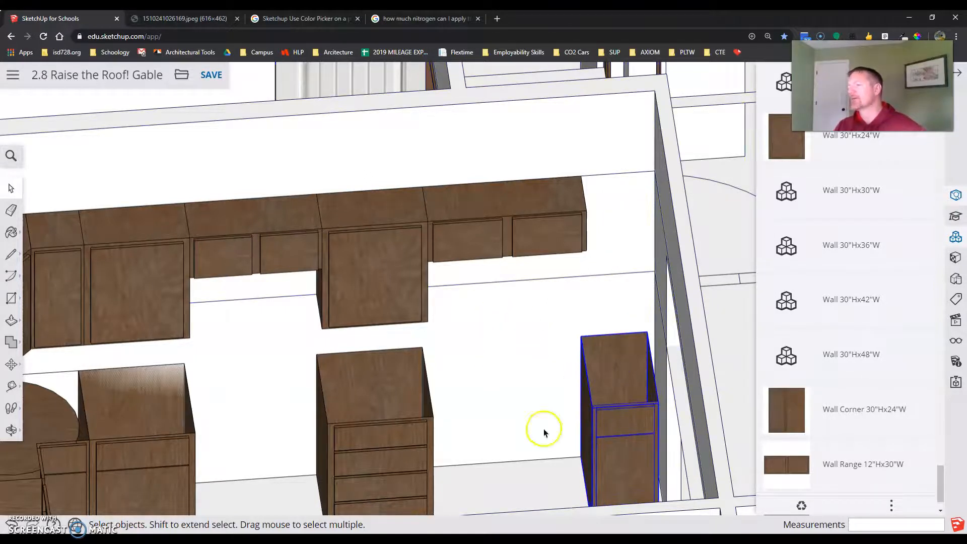
pyautogui.click(16, 365)
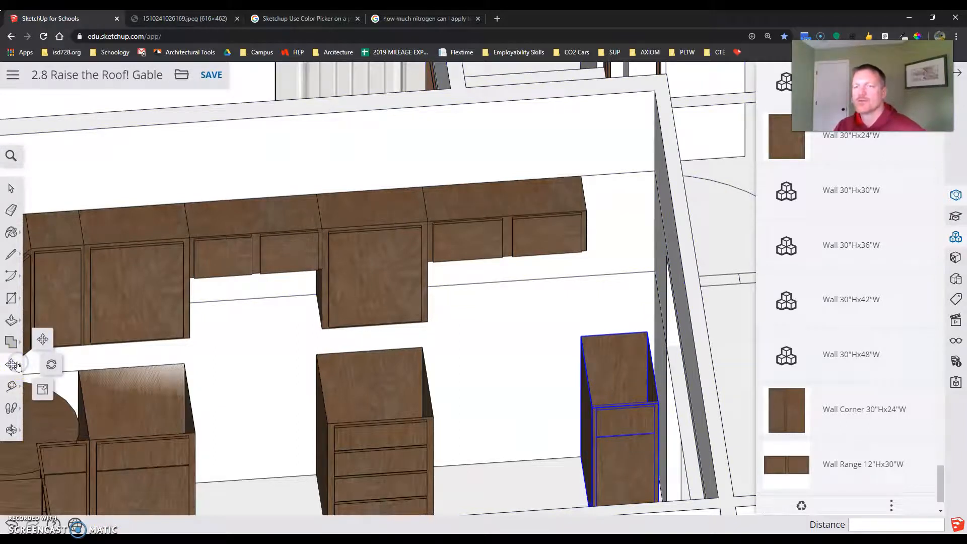
pyautogui.click(42, 390)
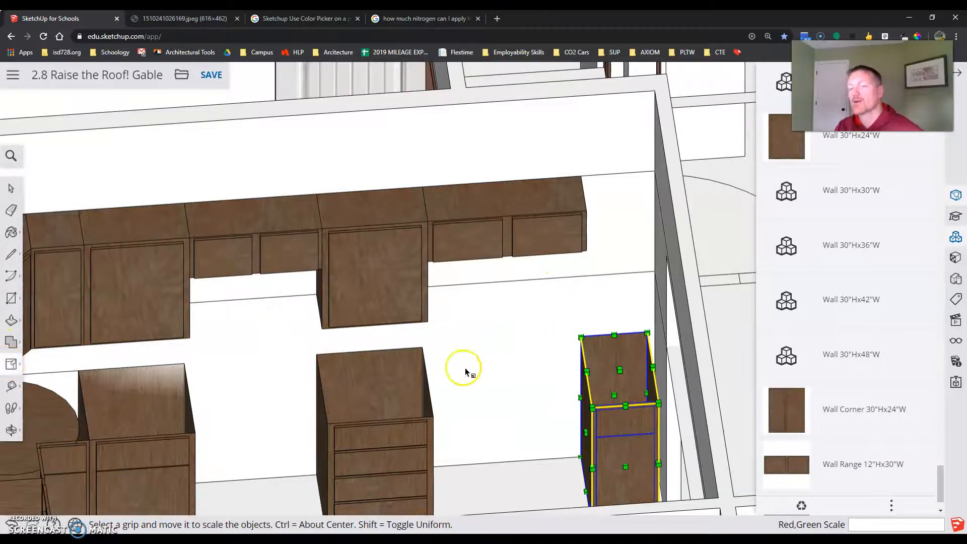
pyautogui.moveTo(609, 384); pyautogui.dragTo(638, 388, button='middle')
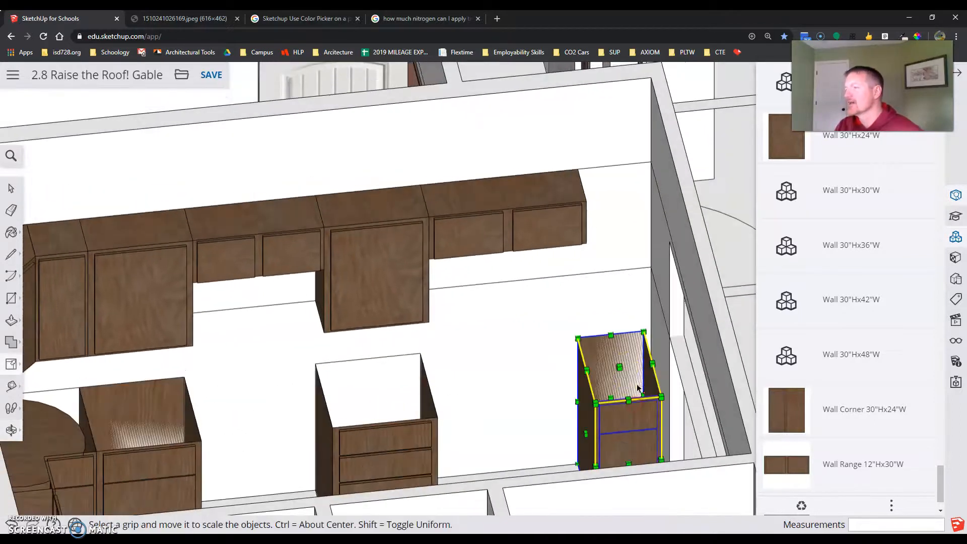
pyautogui.moveTo(619, 367); pyautogui.dragTo(582, 184)
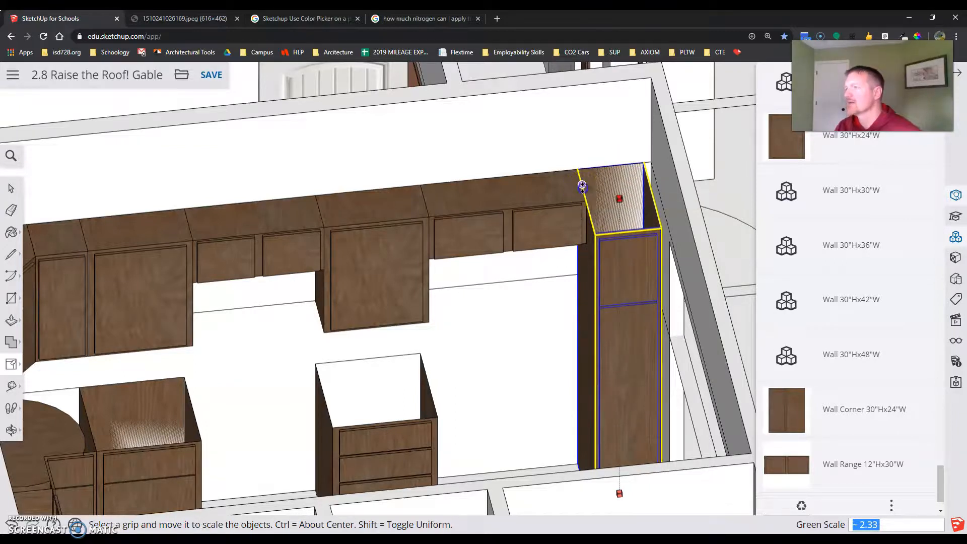
# - Examine the tall end cabinet and the whole cabinet run in the kitchen from several angles
pyautogui.scroll(-5, 488, 216)
pyautogui.moveTo(458, 346); pyautogui.dragTo(548, 337, button='middle')
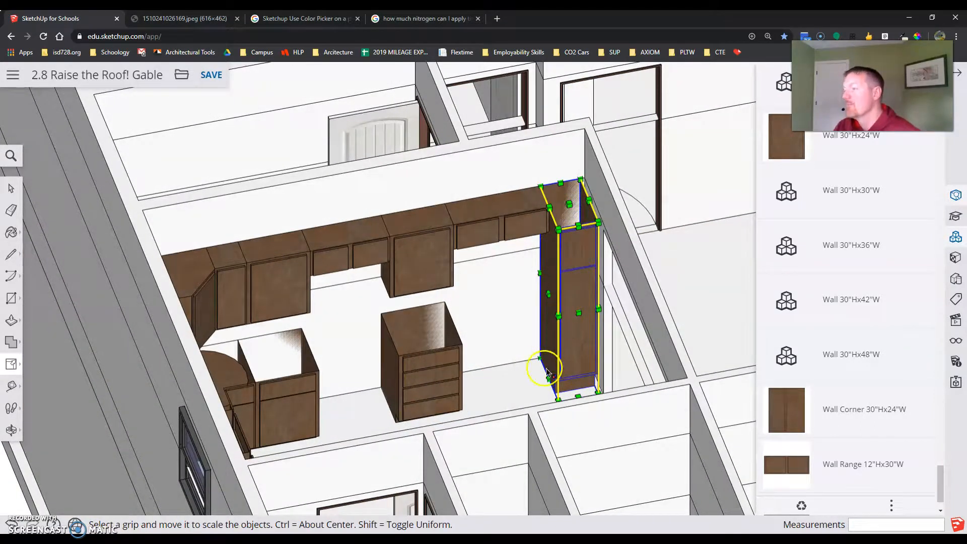
pyautogui.scroll(4, 572, 382)
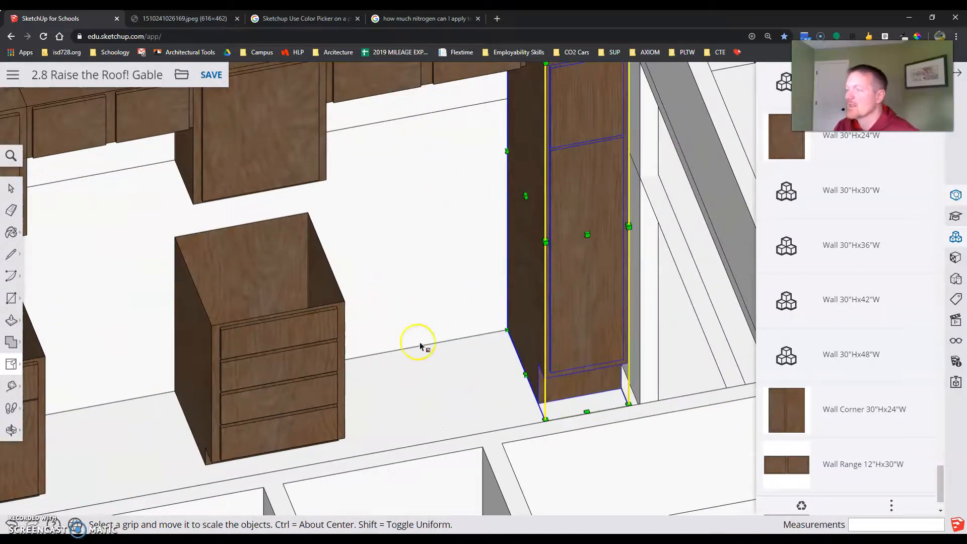
pyautogui.scroll(-4, 422, 345)
pyautogui.press('o')
pyautogui.moveTo(423, 358); pyautogui.dragTo(296, 365)
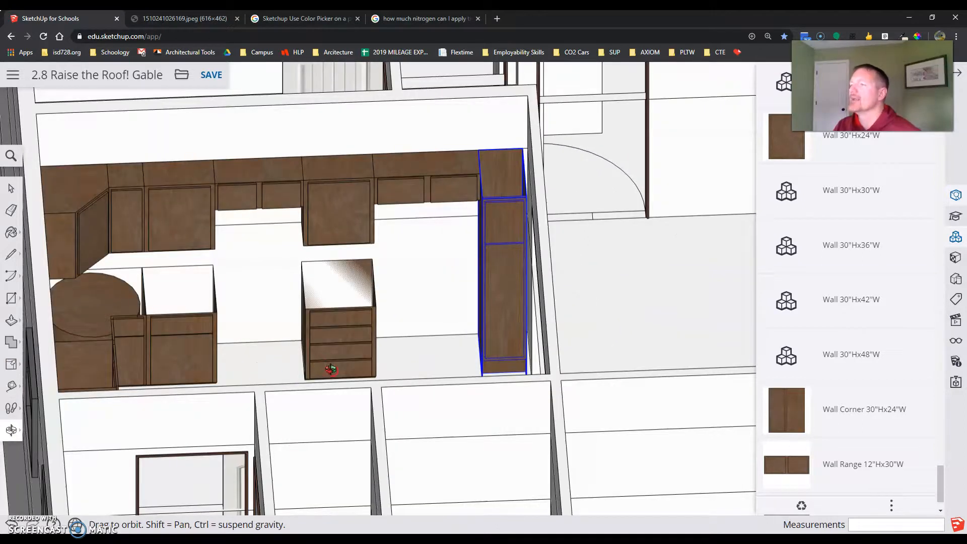
pyautogui.moveTo(370, 357); pyautogui.dragTo(233, 384)
pyautogui.press('s')
pyautogui.scroll(-4, 311, 283)
pyautogui.press('o')
pyautogui.moveTo(233, 384); pyautogui.dragTo(298, 391, button='middle')
pyautogui.scroll(-5, 298, 391)
pyautogui.scroll(6, 321, 164)
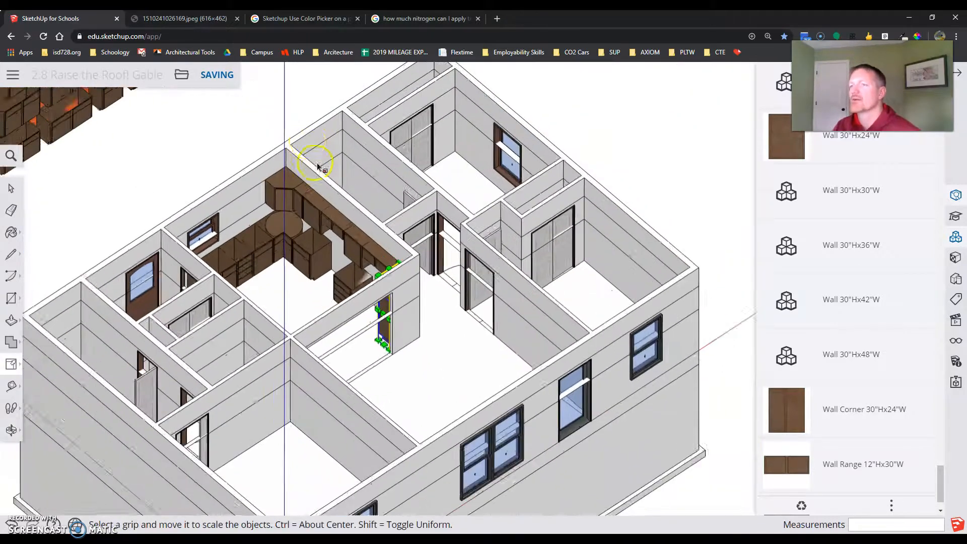
pyautogui.moveTo(264, 323); pyautogui.dragTo(121, 476, button='middle')
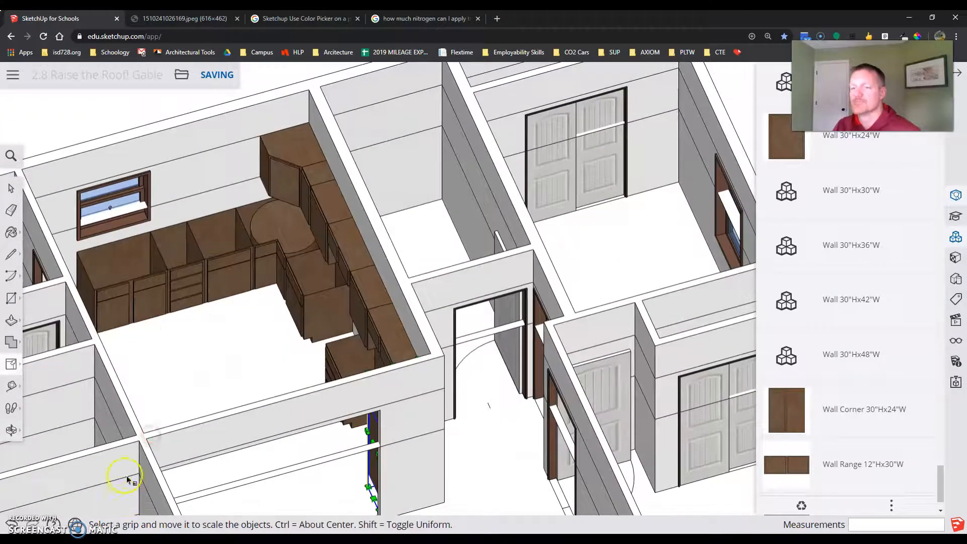